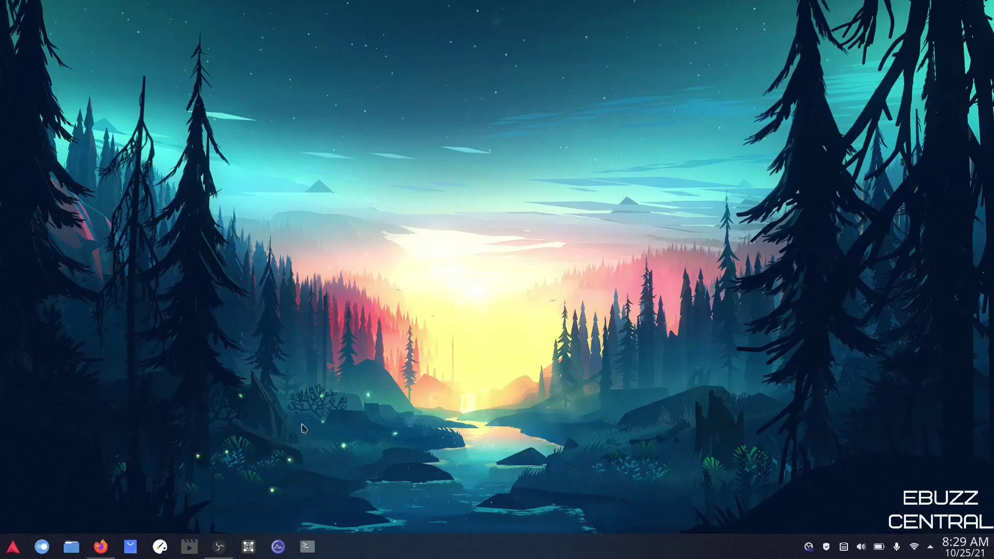
Launch Firefox, which shows the Ubuntu homepage alongside tabs for other Linux distributions
click(99, 551)
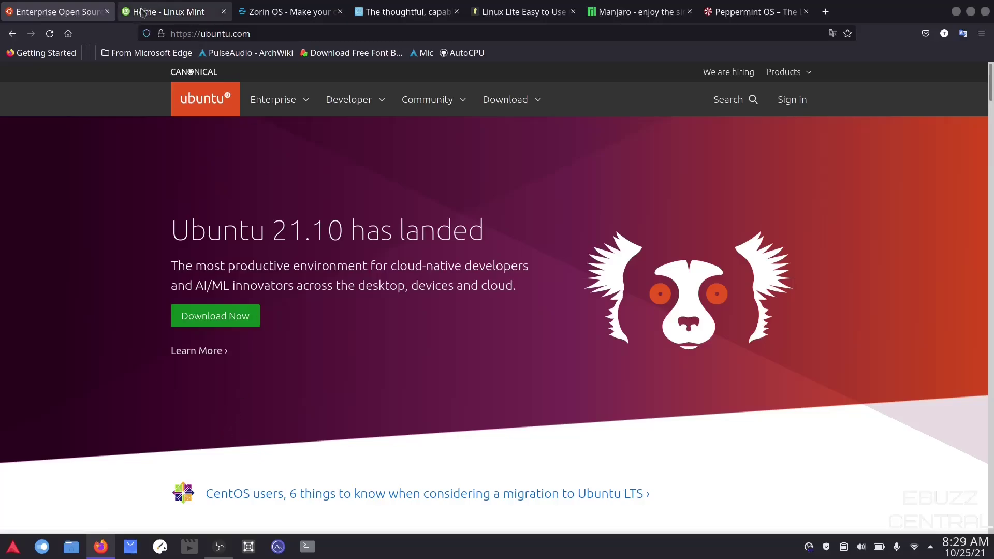
View the Linux Mint tab, scroll the Zorin OS page, then switch to elementary OS
click(160, 12)
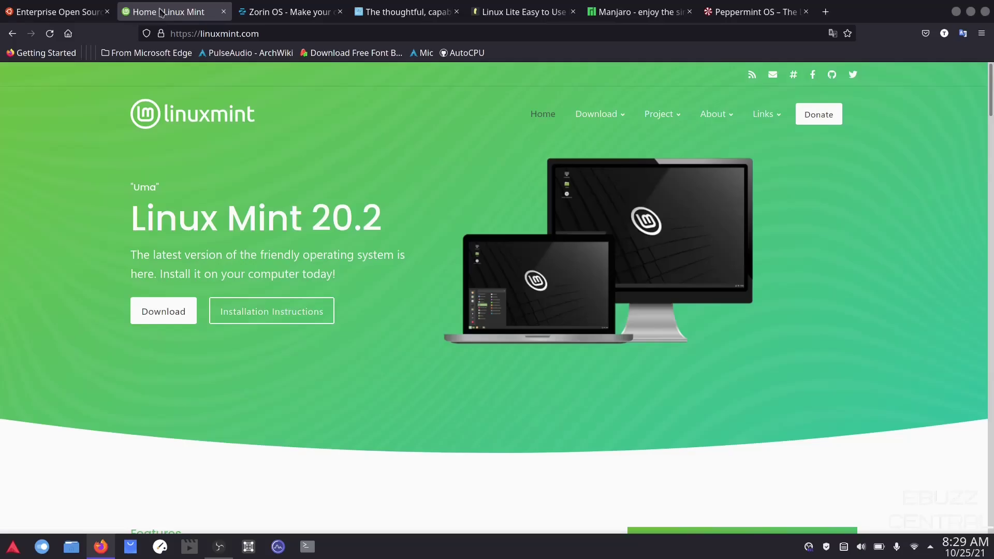
click(284, 12)
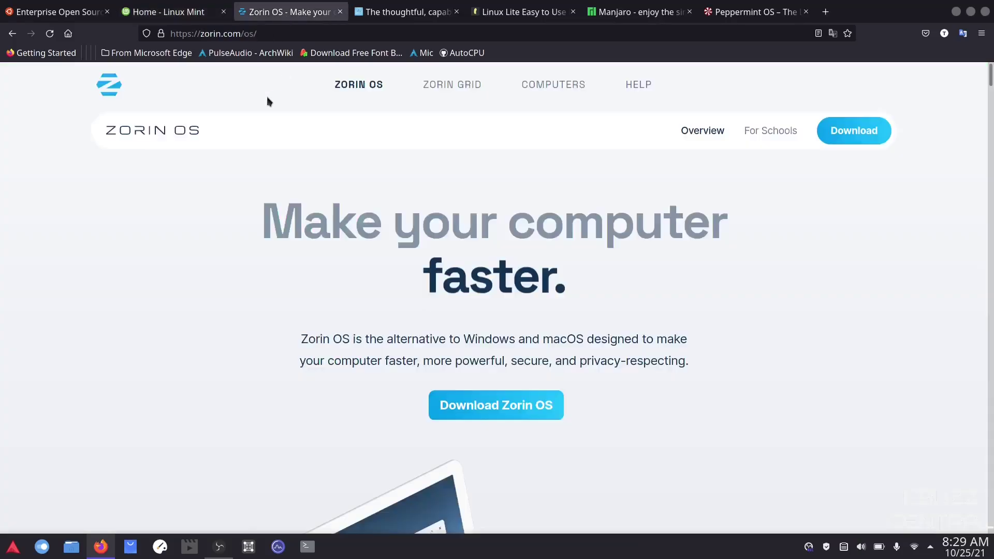
scroll(275, 220, down, 6)
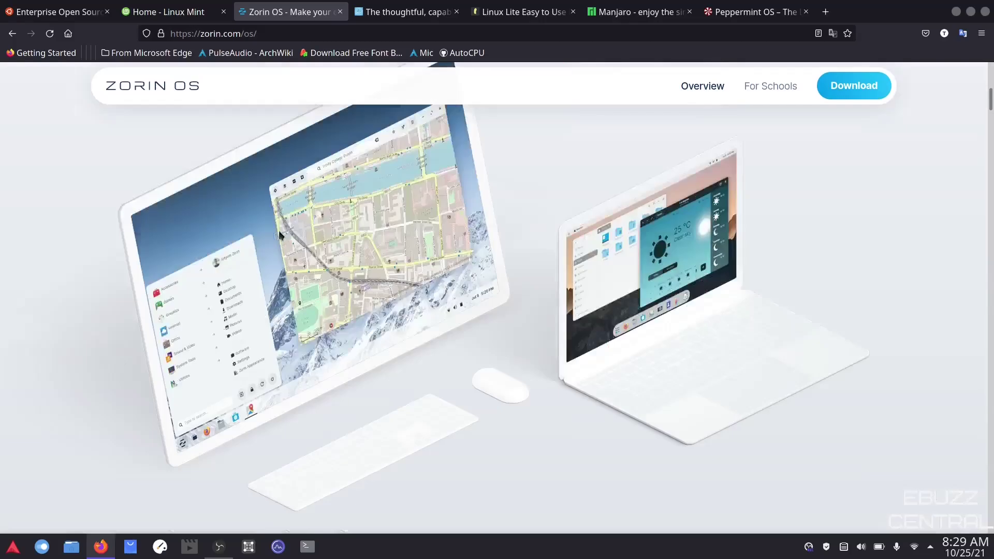
scroll(278, 231, down, 5)
scroll(279, 234, up, 10)
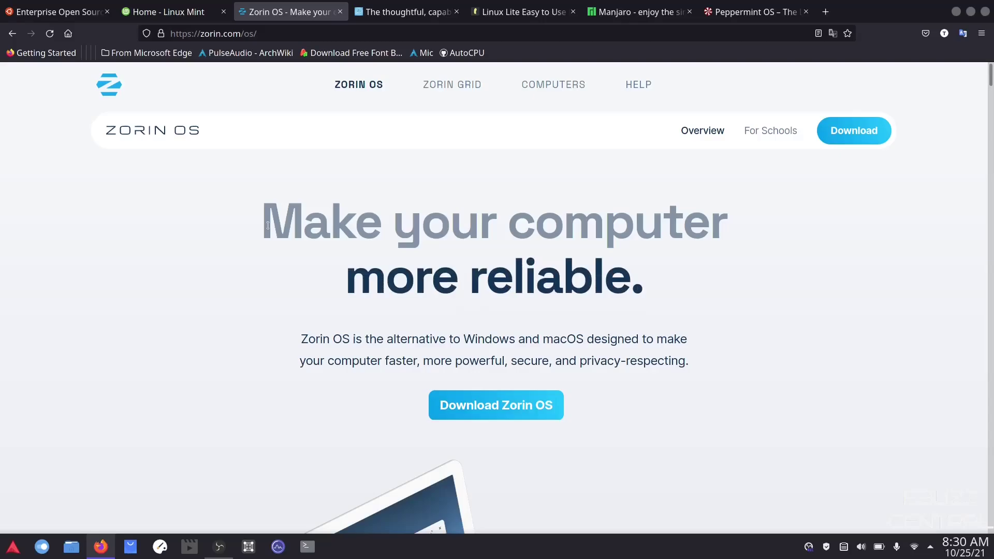
click(388, 16)
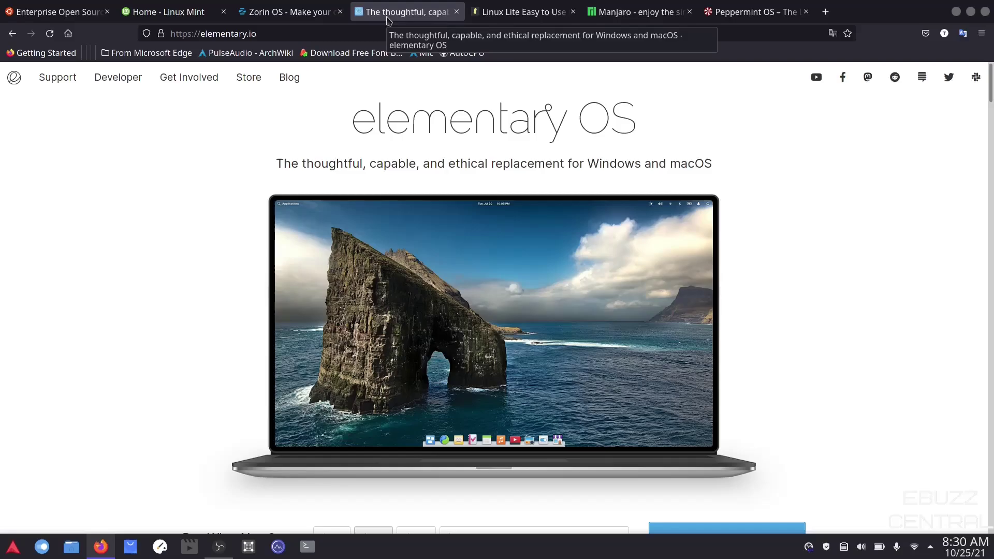
Scroll through the elementary OS page, then switch to the Linux Lite tab
scroll(489, 233, down, 10)
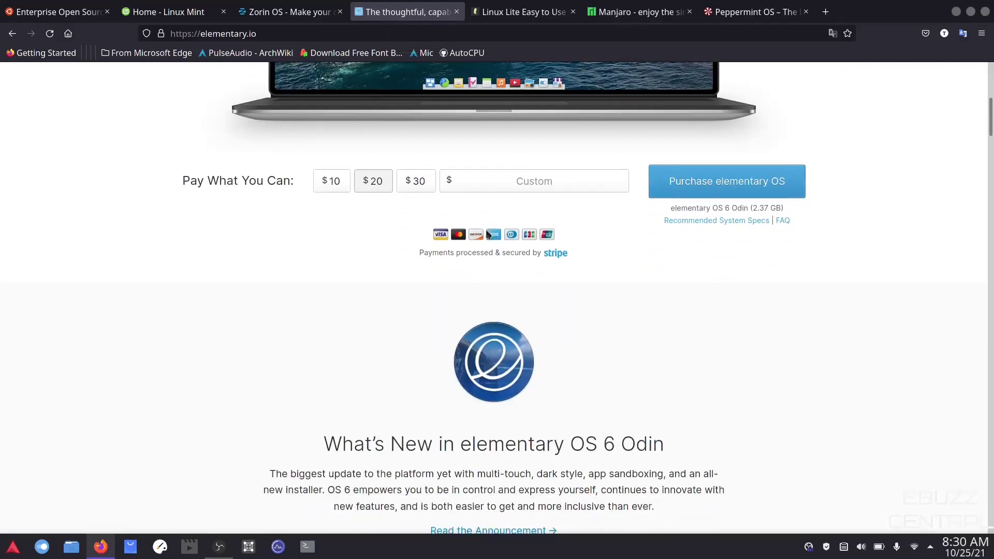
scroll(484, 233, up, 10)
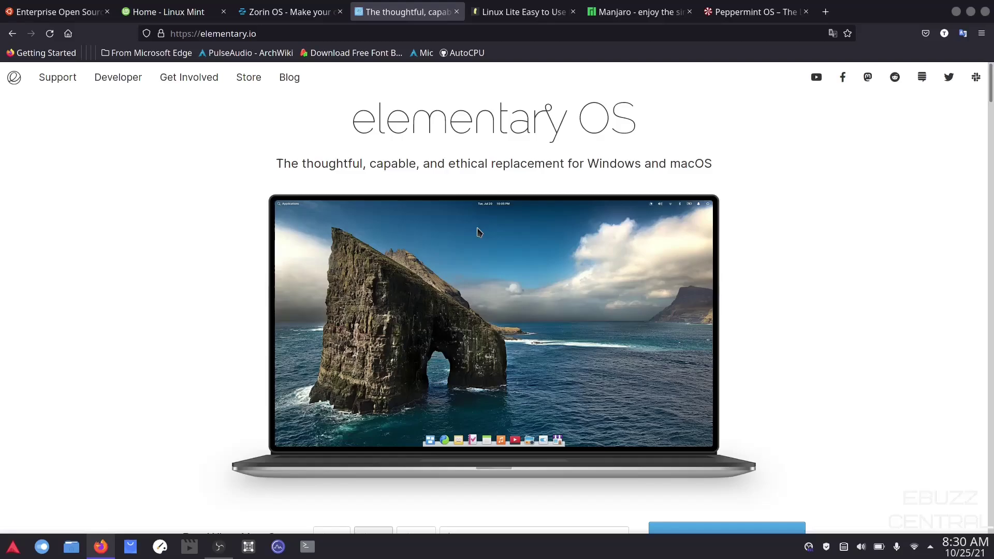
click(533, 15)
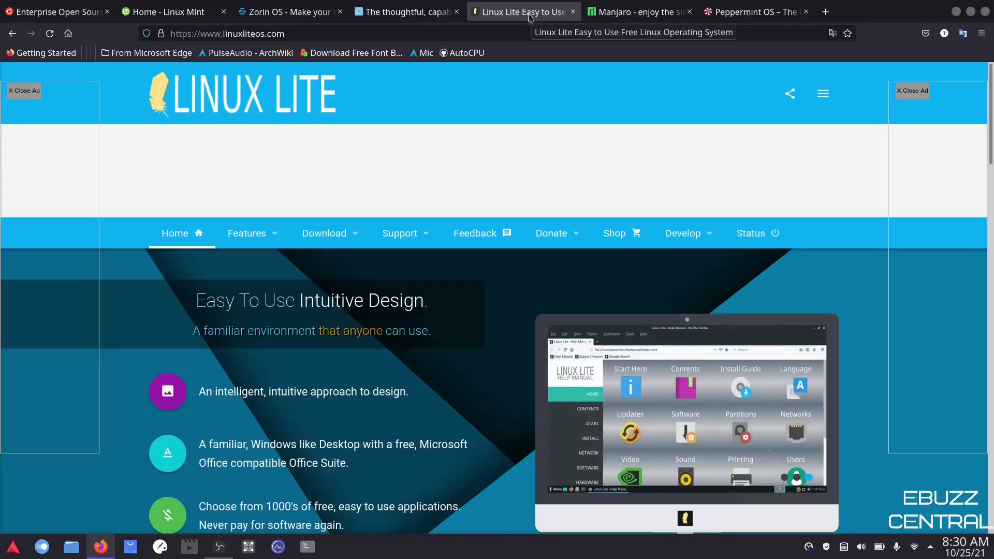
Scroll through the Linux Lite page, then move to the Manjaro tab with Ctrl+Tab
scroll(393, 280, down, 6)
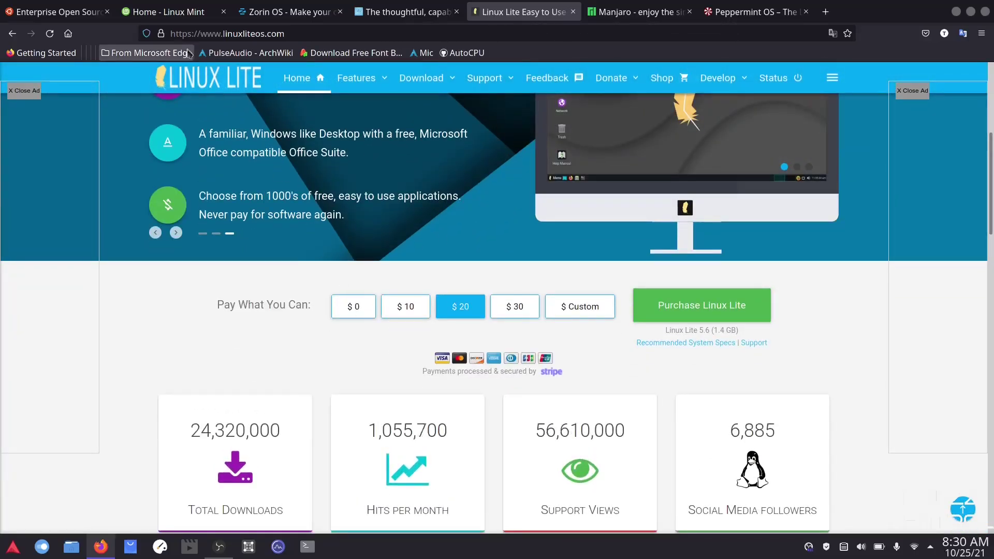
scroll(295, 77, up, 6)
key(ctrl+Tab)
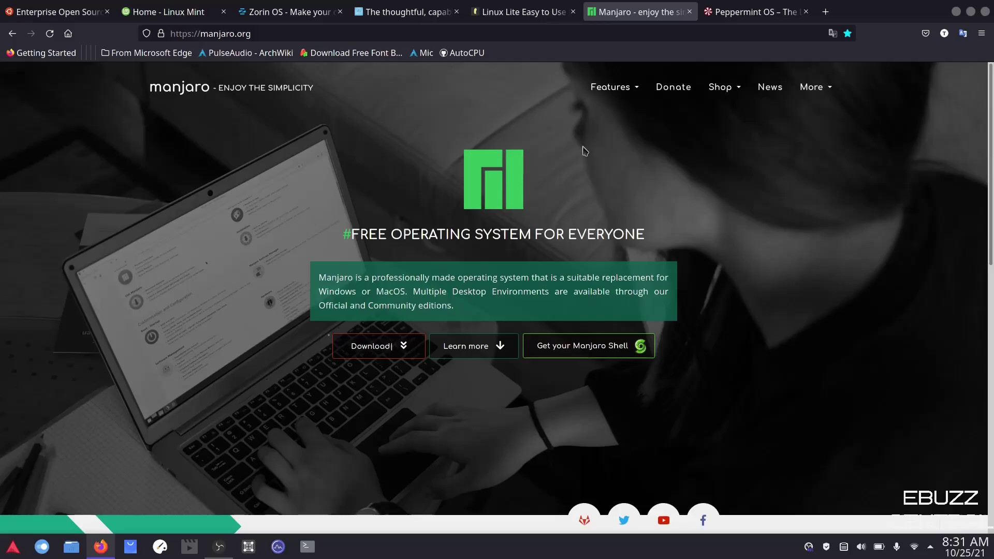
Switch from the Manjaro tab to the Peppermint OS homepage
key(ctrl+Tab)
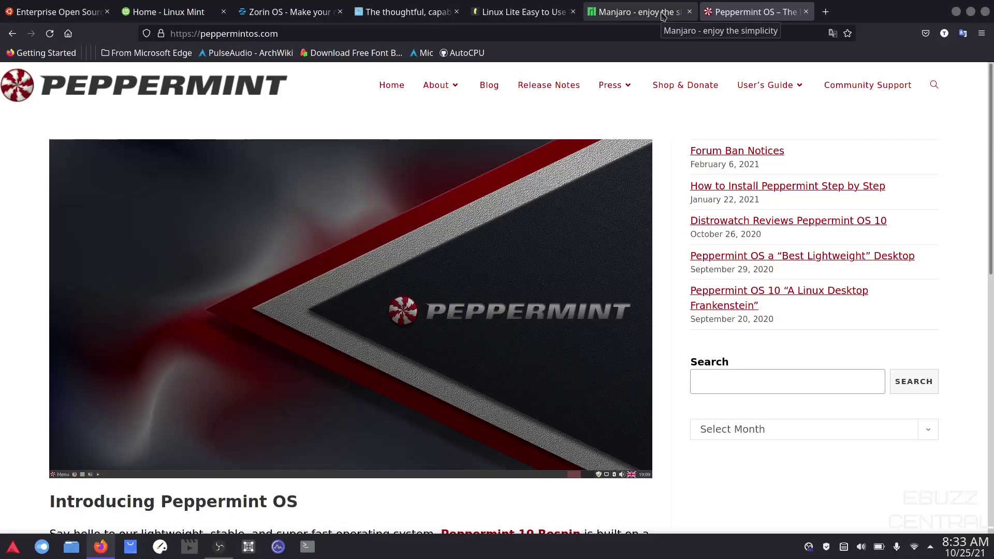
Cycle from the Peppermint OS tab back to the Ubuntu site
key(ctrl+Tab)
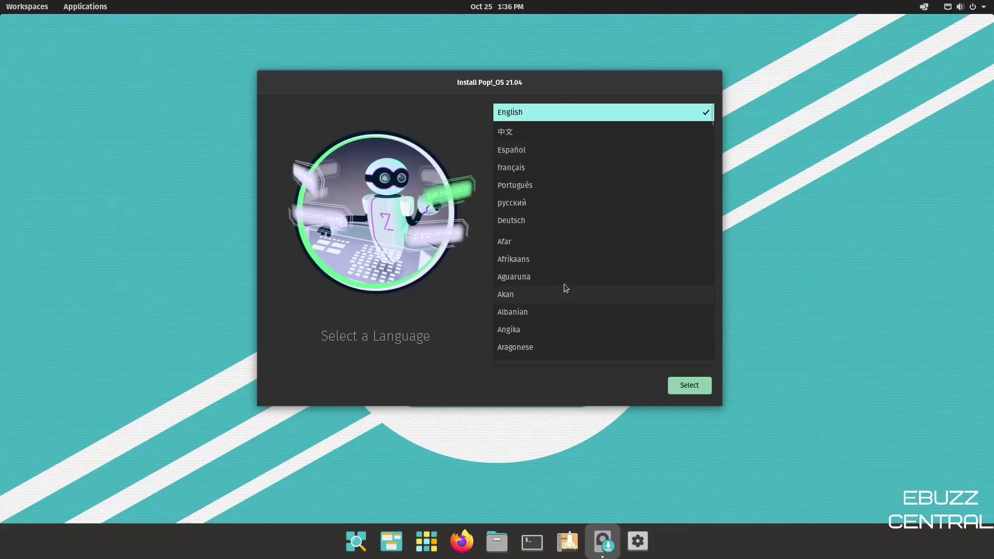
Choose English, United States and the Default English (US) keyboard, then close the installer
click(689, 387)
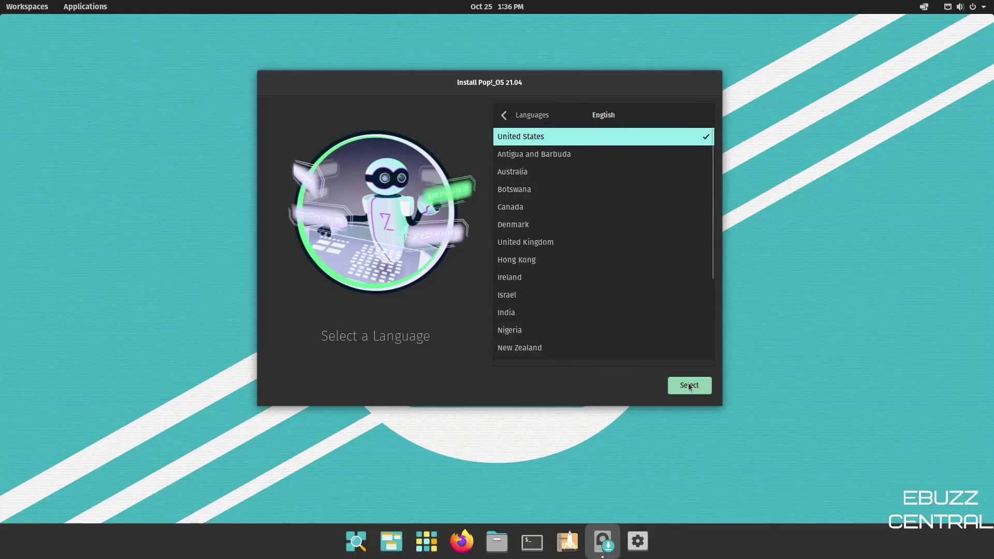
click(690, 386)
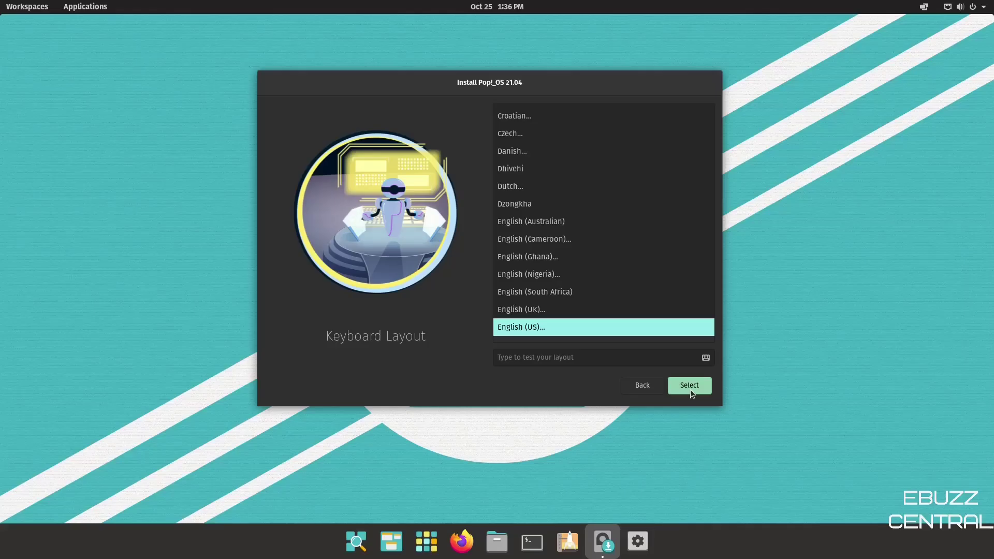
click(691, 389)
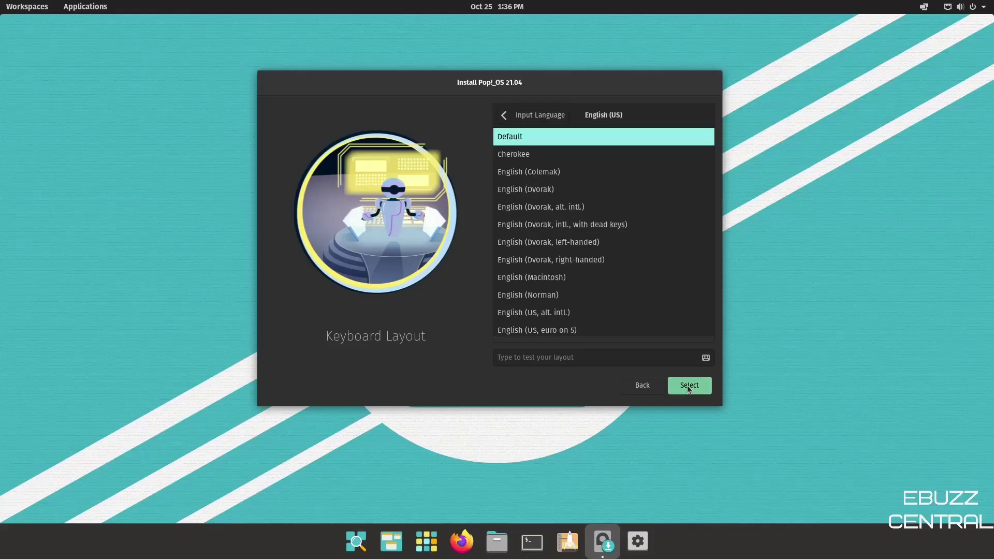
click(688, 386)
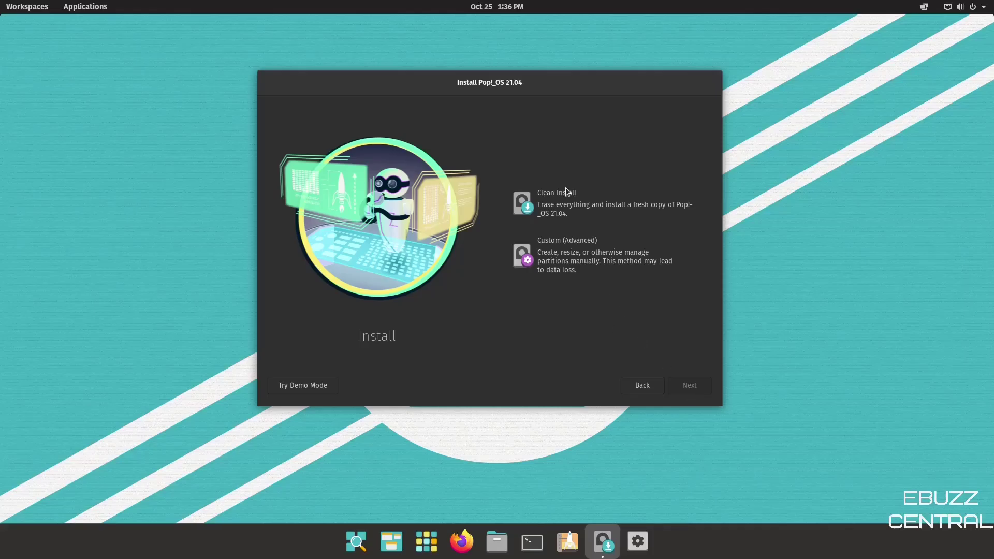
click(307, 390)
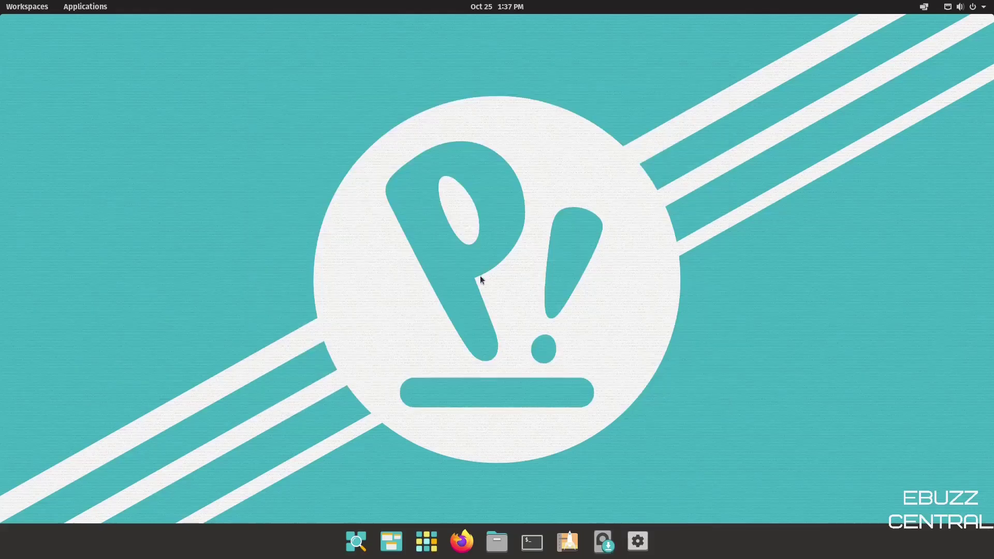
Launch Firefox and scroll down through the pop.system76.com homepage
click(462, 541)
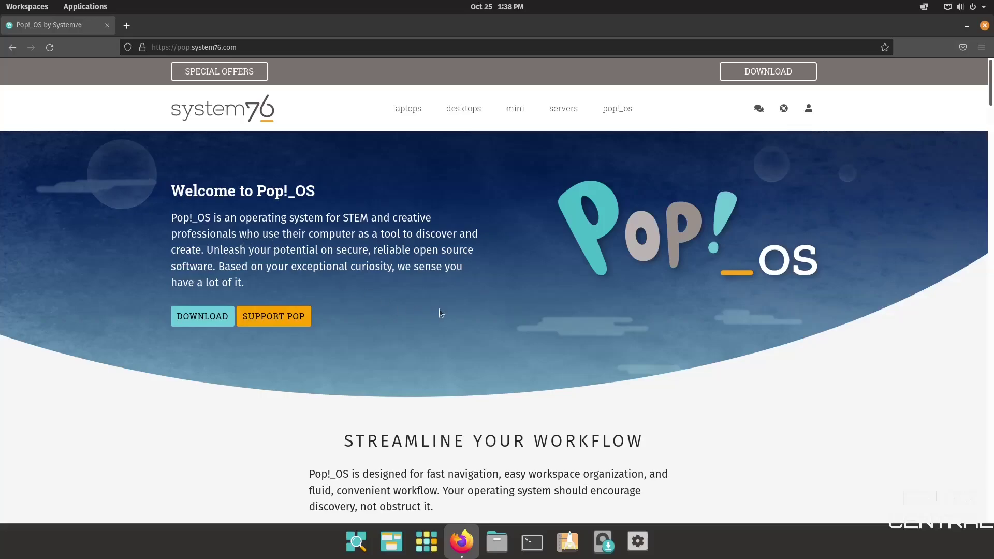
scroll(440, 311, down, 8)
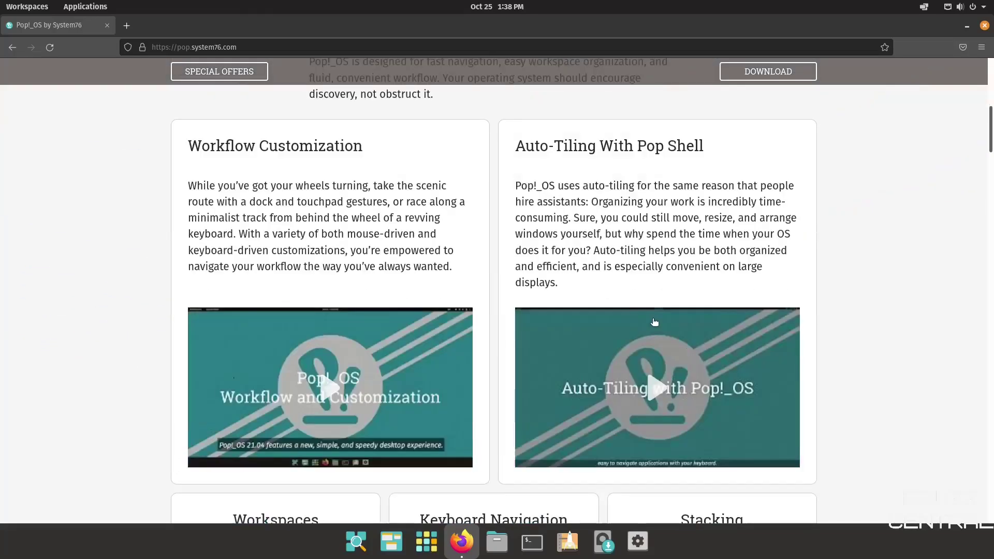
scroll(655, 326, down, 14)
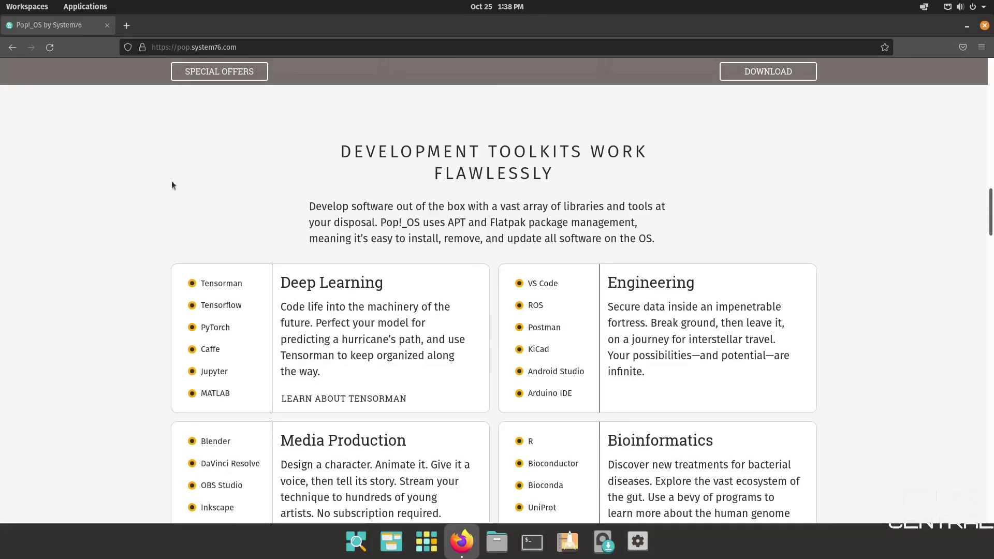
scroll(622, 249, down, 8)
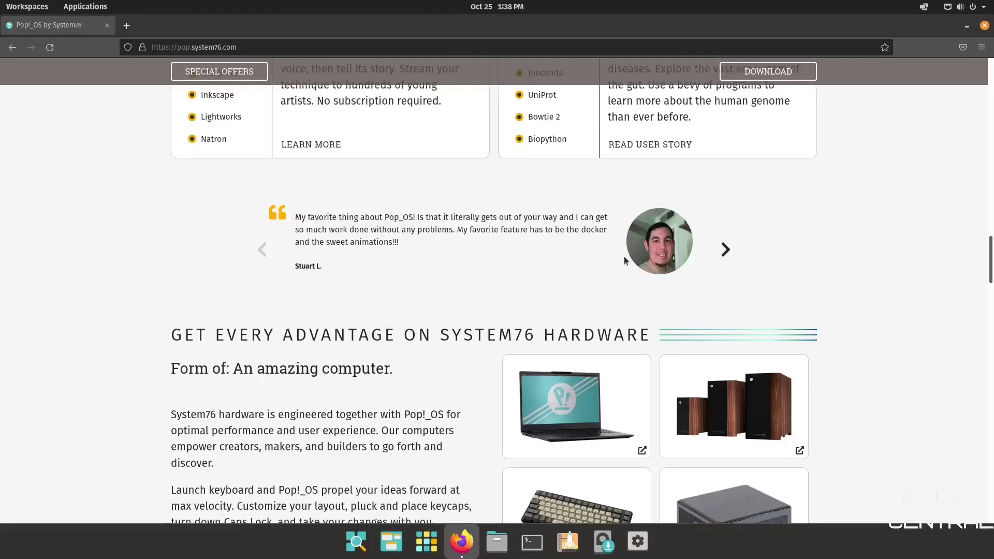
scroll(623, 257, down, 3)
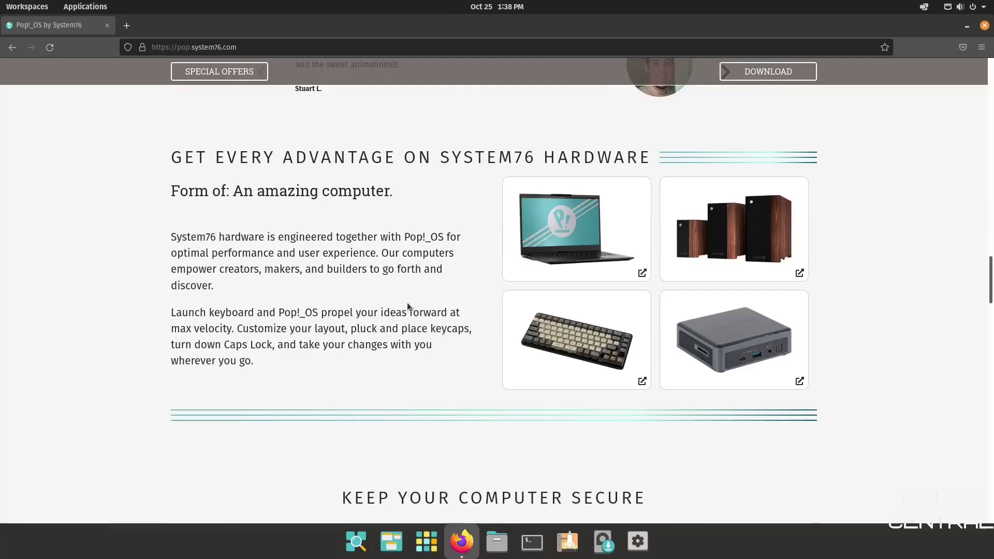
scroll(672, 336, down, 9)
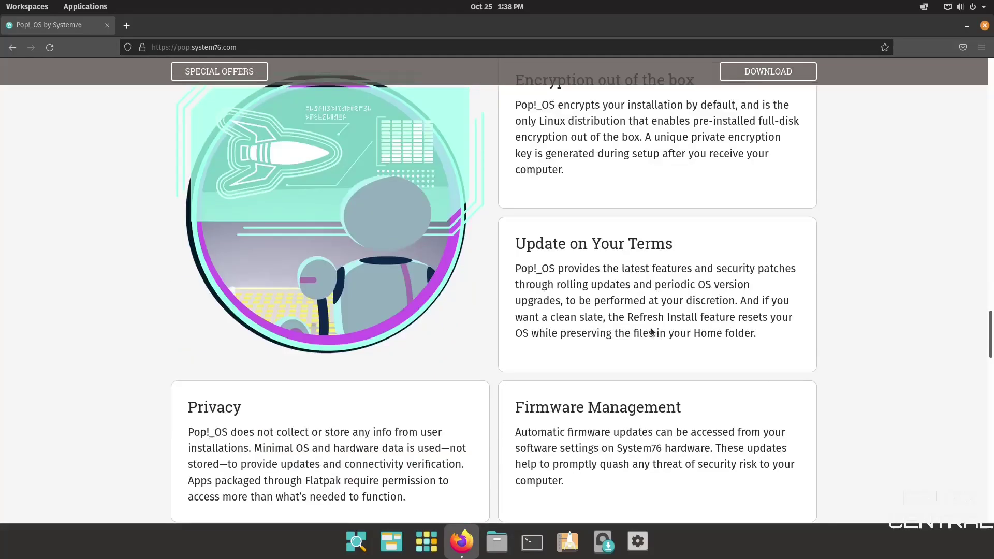
scroll(650, 336, down, 7)
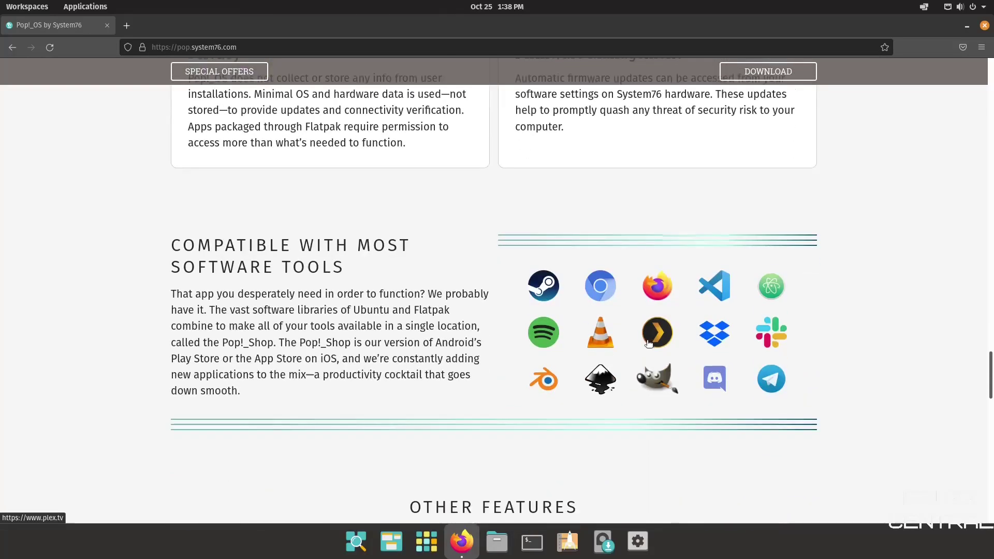
scroll(642, 341, down, 6)
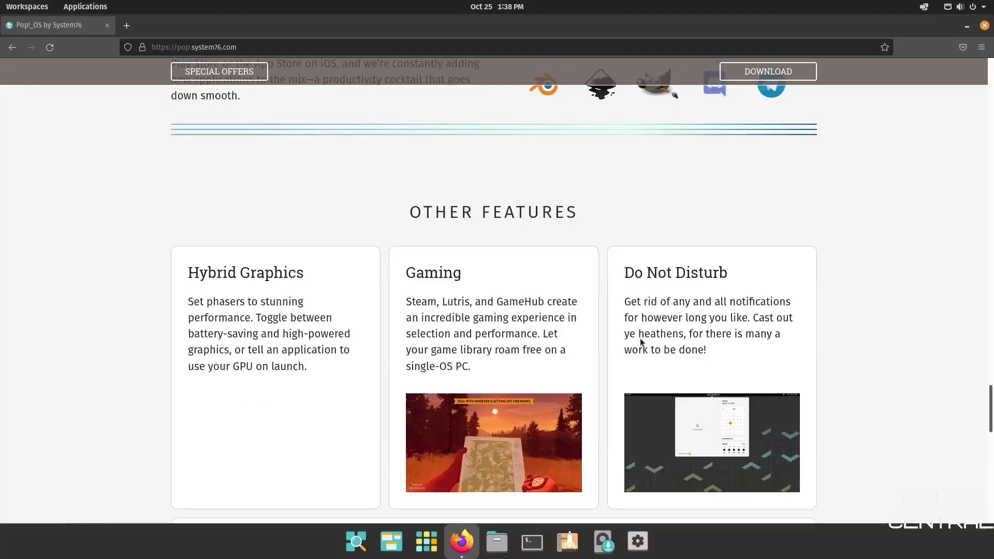
scroll(641, 344, down, 2)
scroll(641, 344, down, 5)
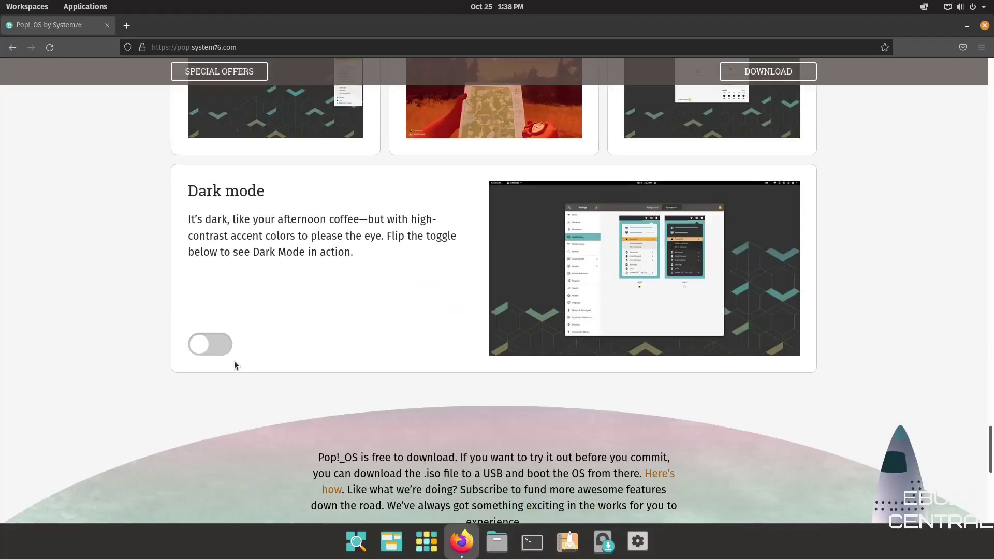
Toggle the page's dark mode preview, scroll back up, and open the Pop!_OS section
click(209, 344)
scroll(530, 298, down, 7)
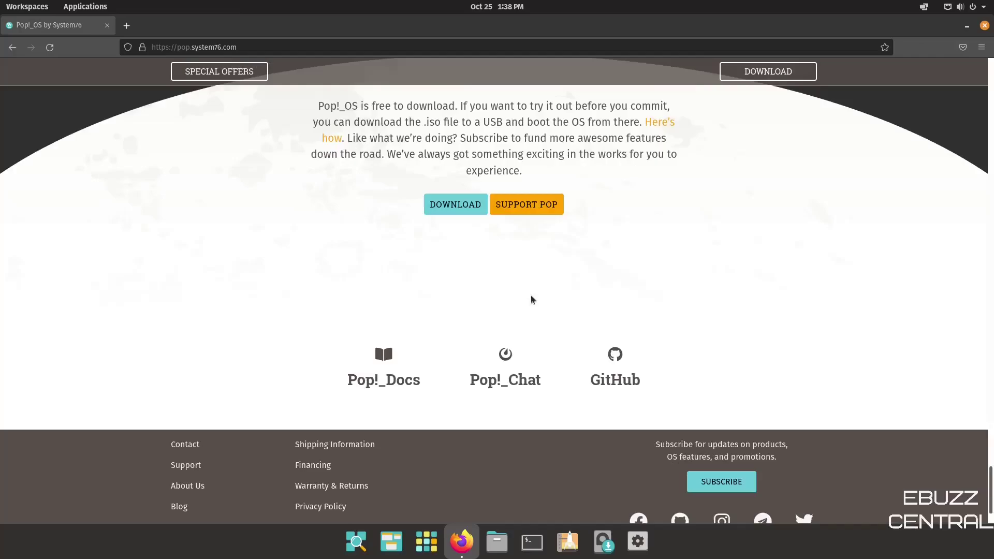
scroll(521, 301, down, 2)
scroll(520, 303, up, 20)
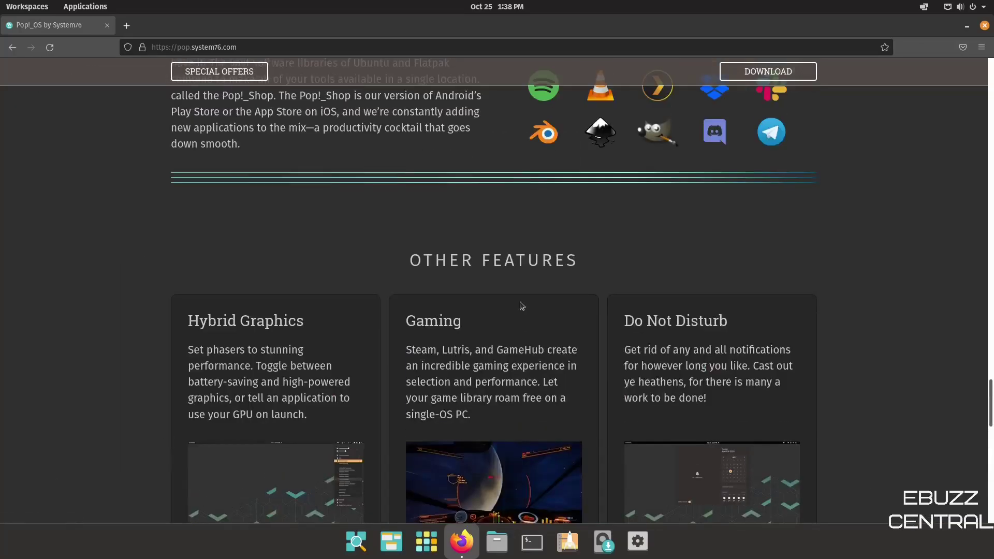
scroll(518, 306, up, 20)
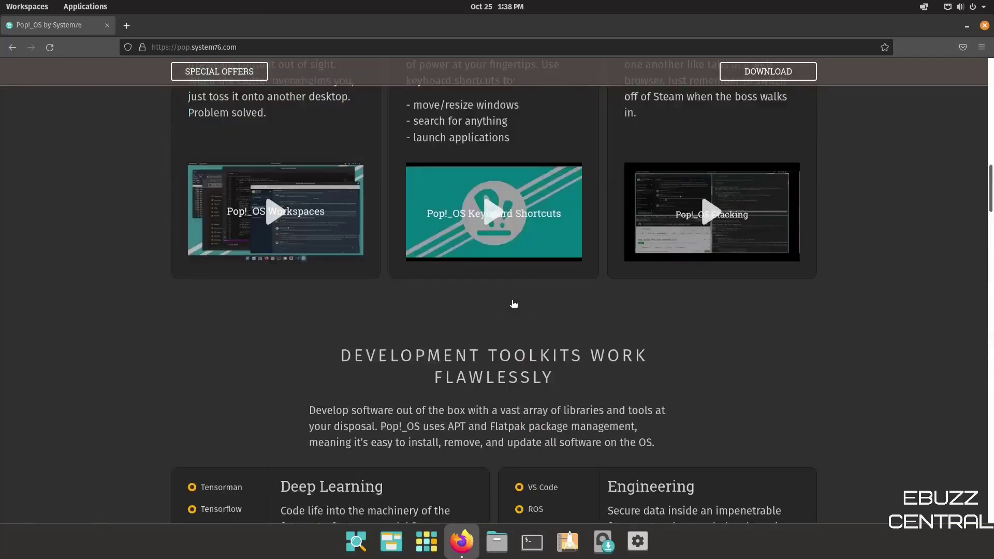
scroll(513, 305, up, 10)
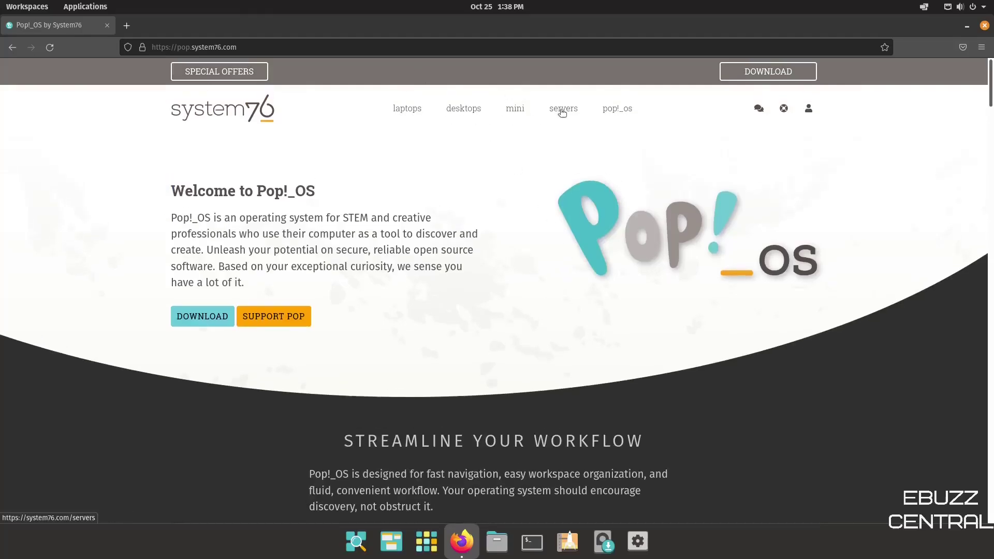
click(613, 111)
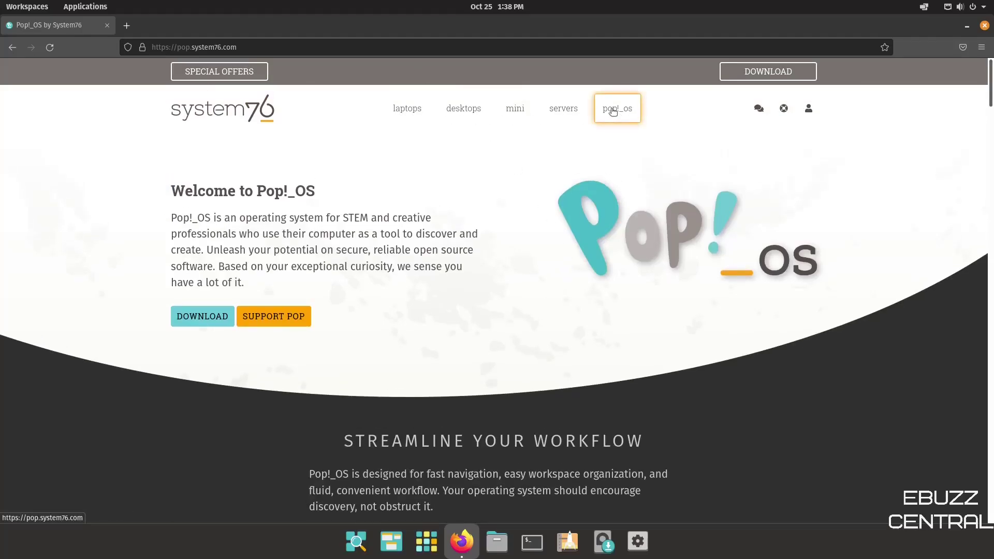
Open the System76 support site, scroll through its article lists, and return to the top
click(784, 108)
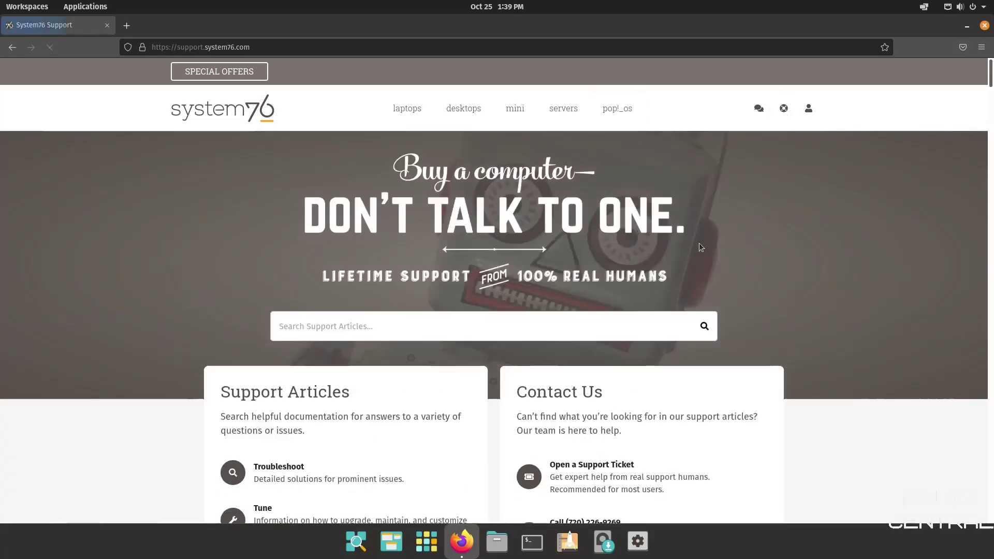
scroll(663, 254, down, 4)
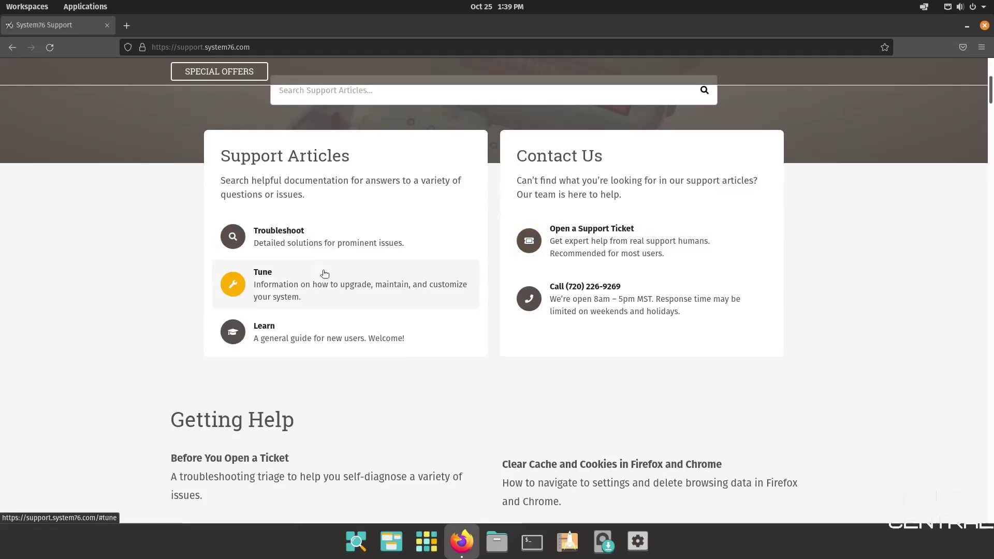
scroll(289, 306, down, 4)
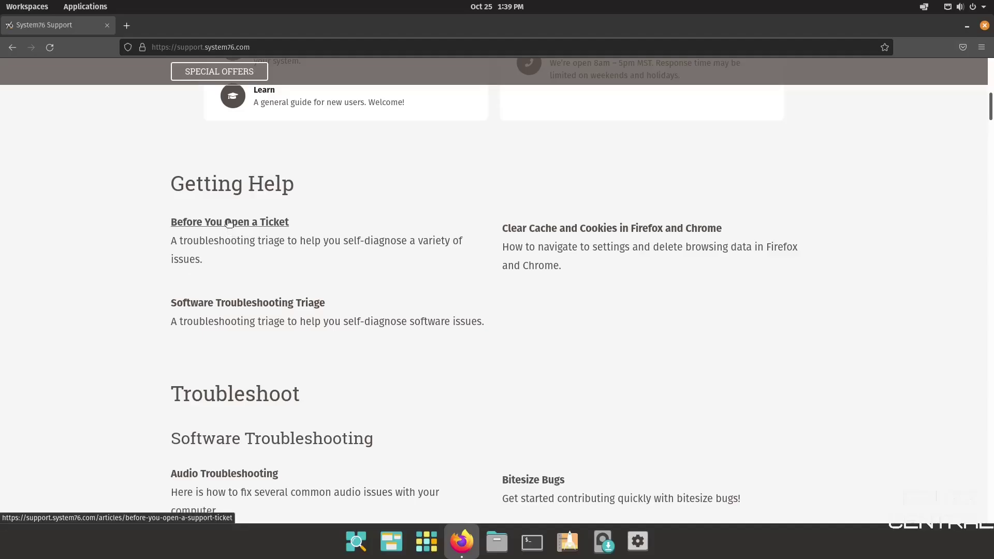
scroll(232, 224, down, 5)
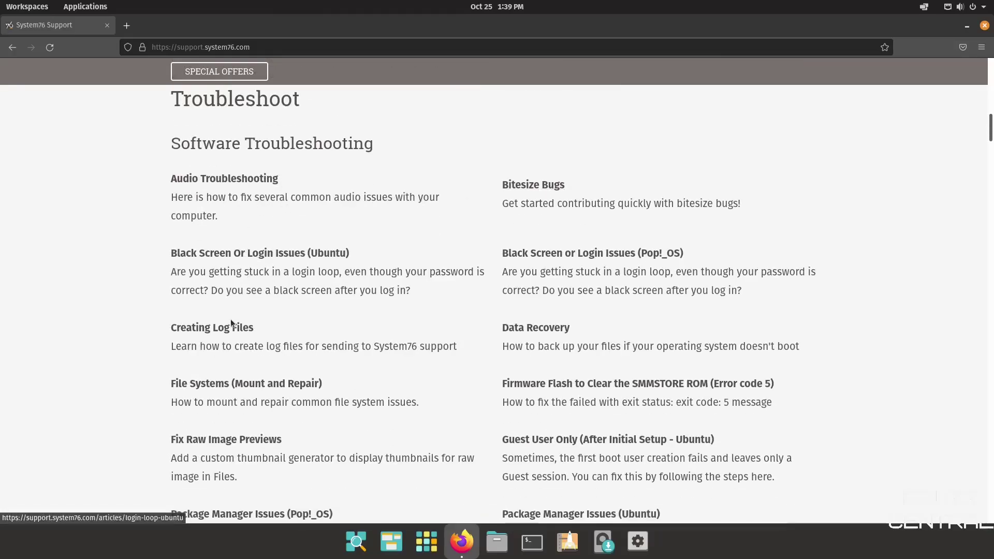
scroll(596, 369, down, 15)
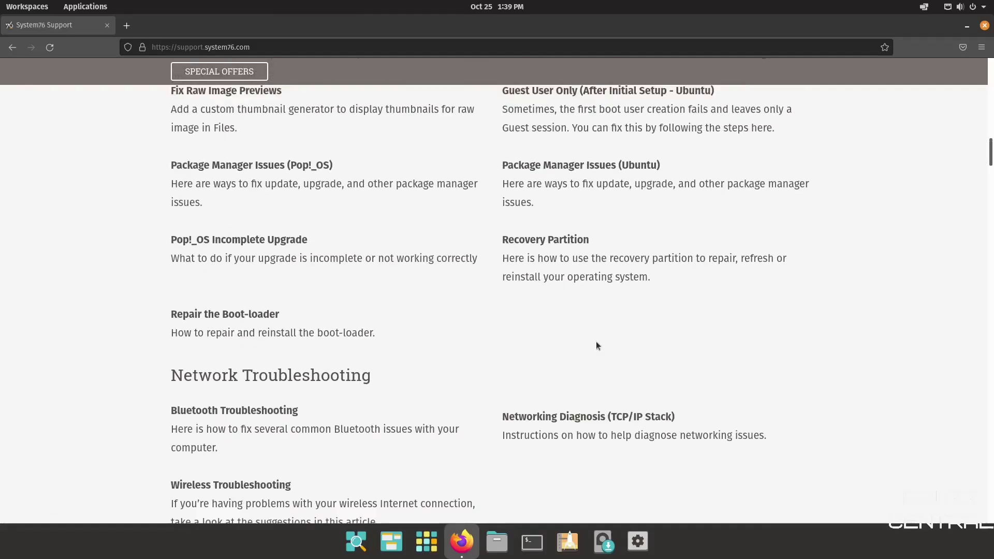
scroll(592, 346, down, 20)
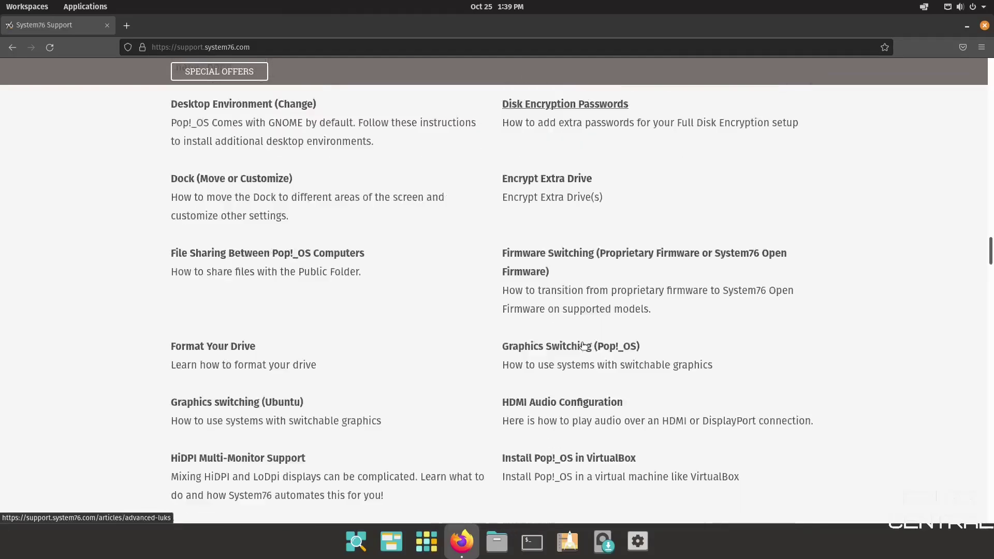
scroll(581, 346, down, 10)
scroll(581, 346, up, 10)
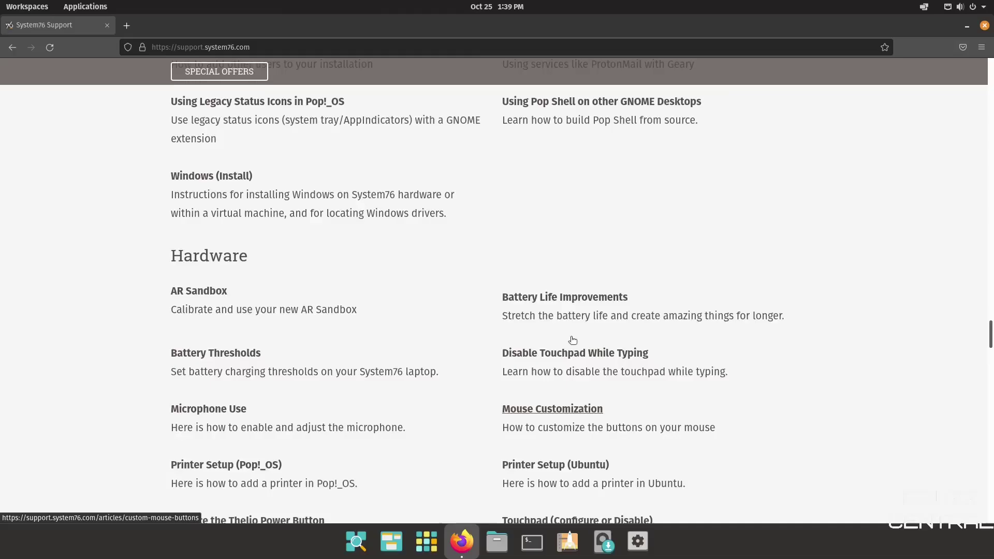
drag(992, 314, 992, 73)
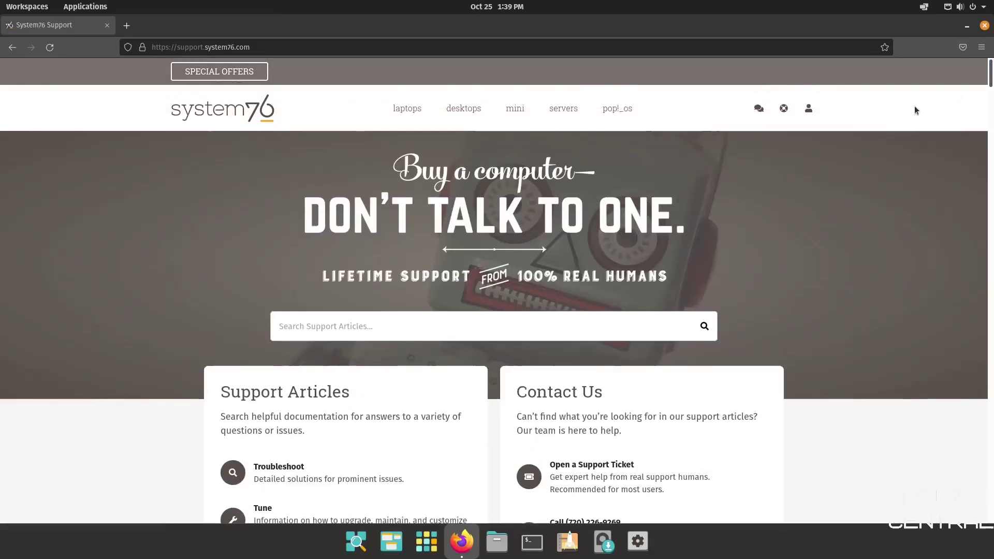
Close Firefox and set the COSMIC starfield as the desktop background
key(ctrl+q)
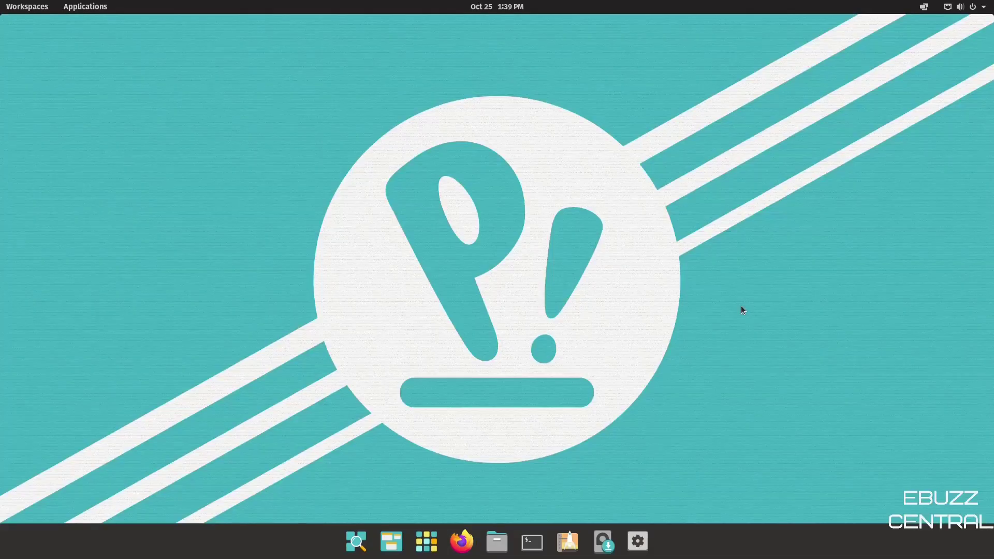
right_click(468, 185)
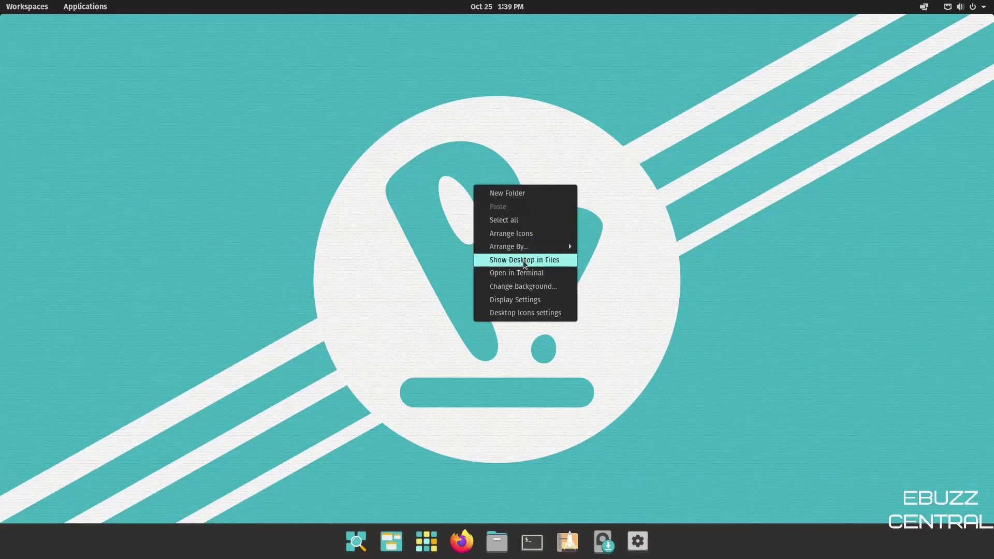
click(530, 288)
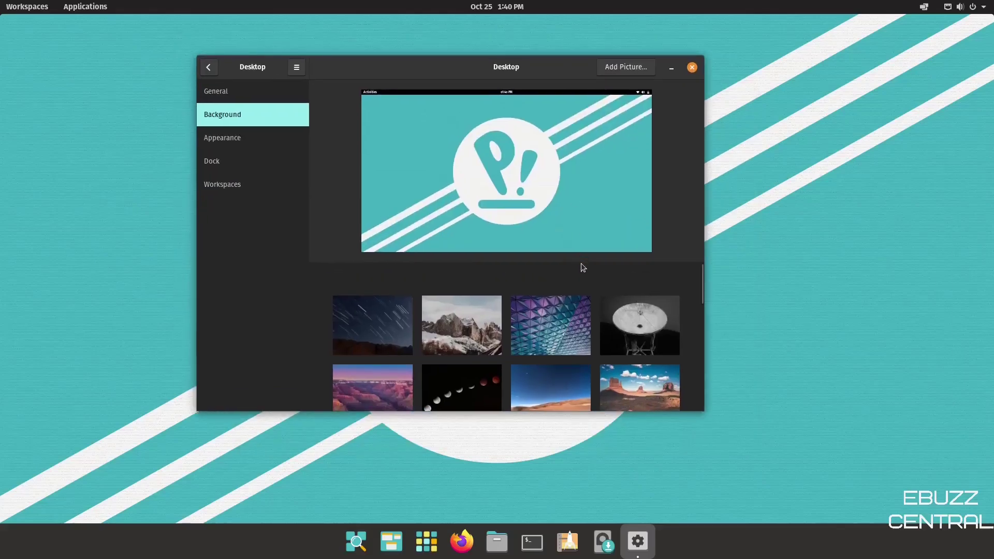
scroll(472, 287, down, 5)
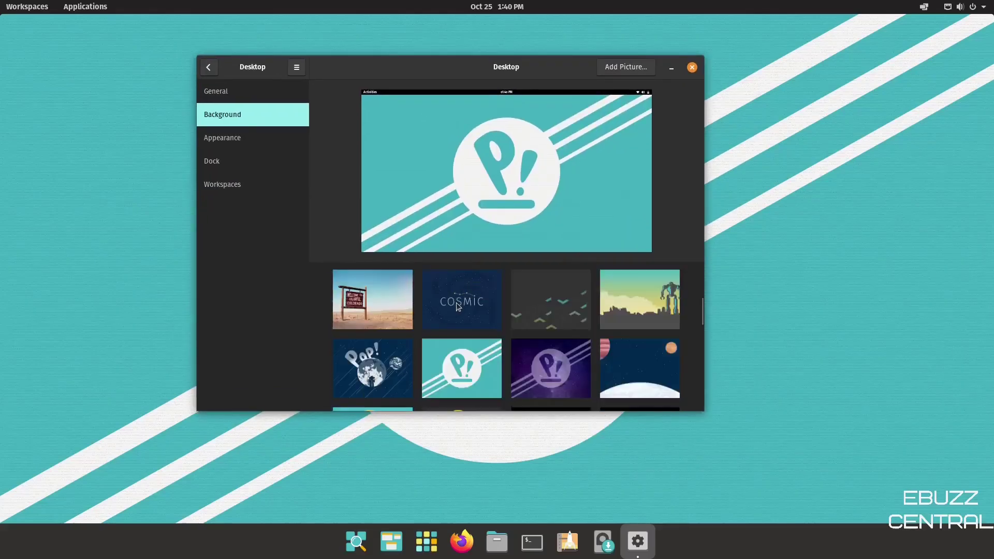
click(456, 303)
Switch the wallpaper to the blue crystal cave illustration
drag(583, 79, 618, 103)
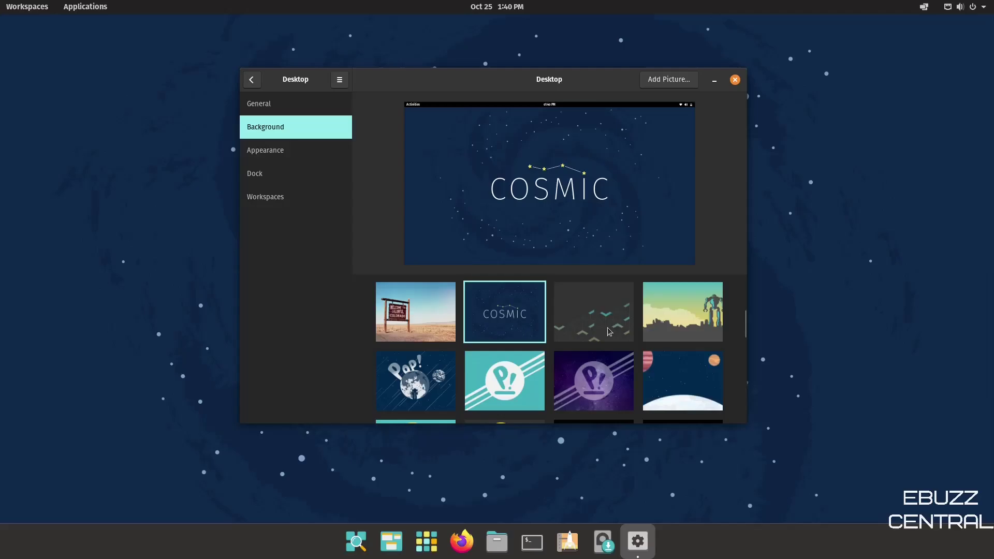
scroll(609, 332, down, 3)
scroll(744, 360, down, 1)
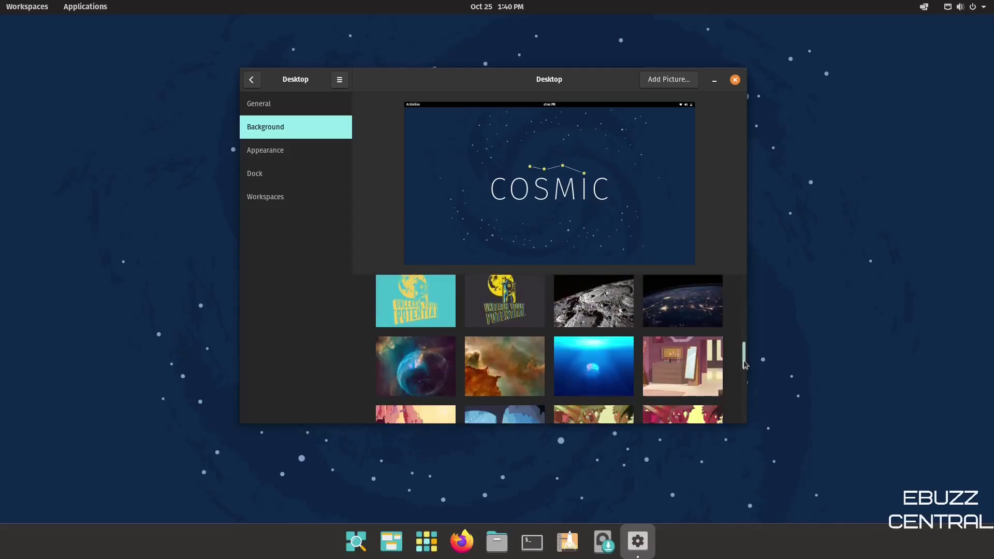
scroll(744, 360, down, 5)
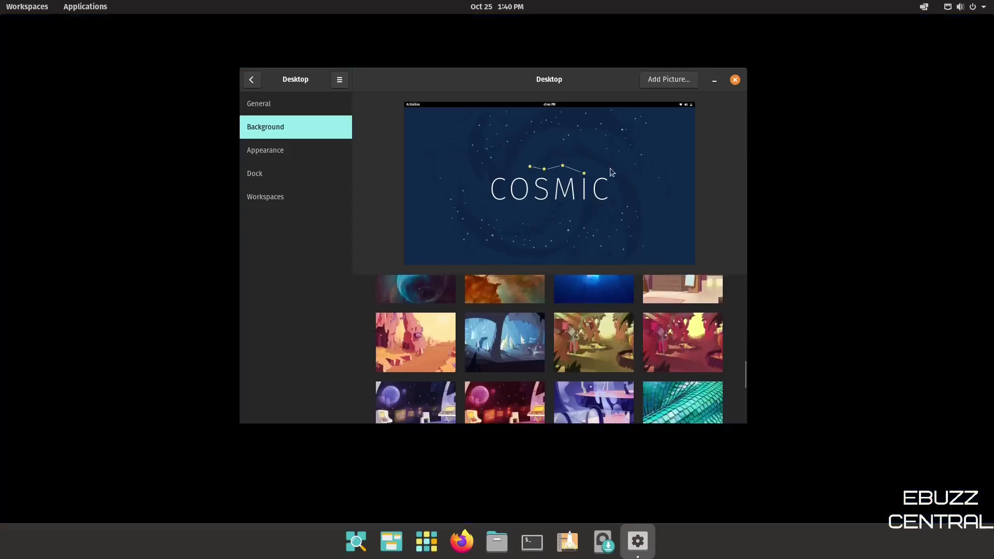
drag(627, 93, 641, 110)
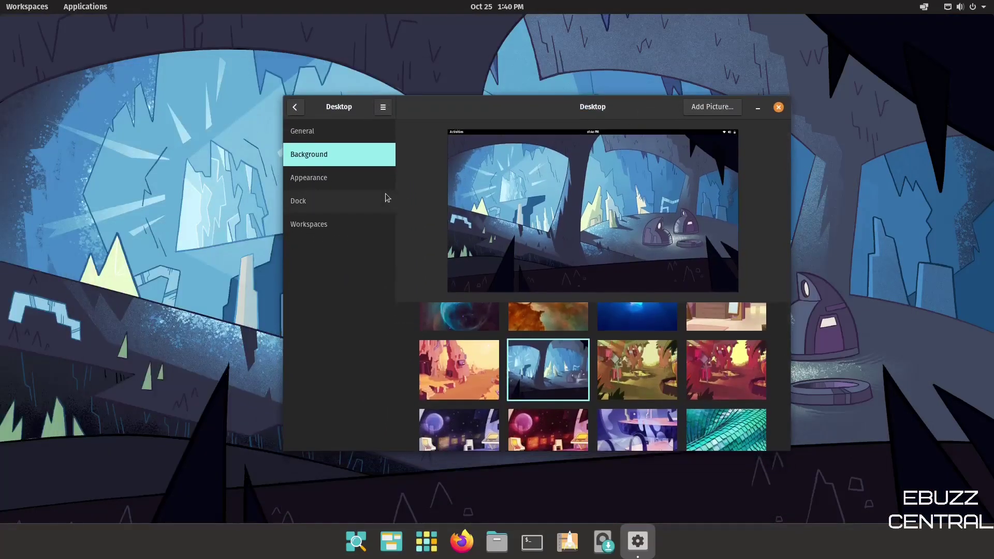
Go back to the main Settings list, pass through Network and Bluetooth, and reach Desktop General
click(296, 108)
drag(530, 113, 528, 89)
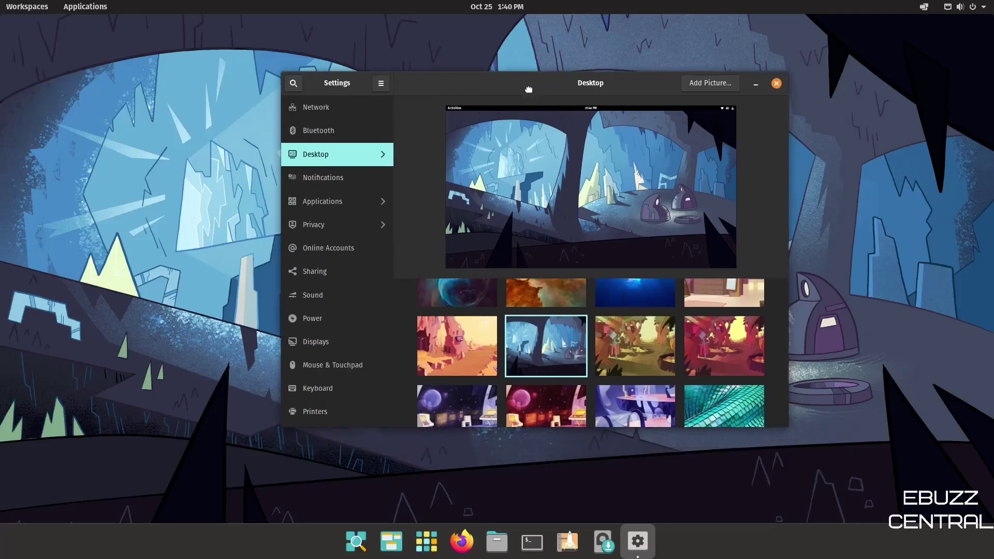
click(321, 118)
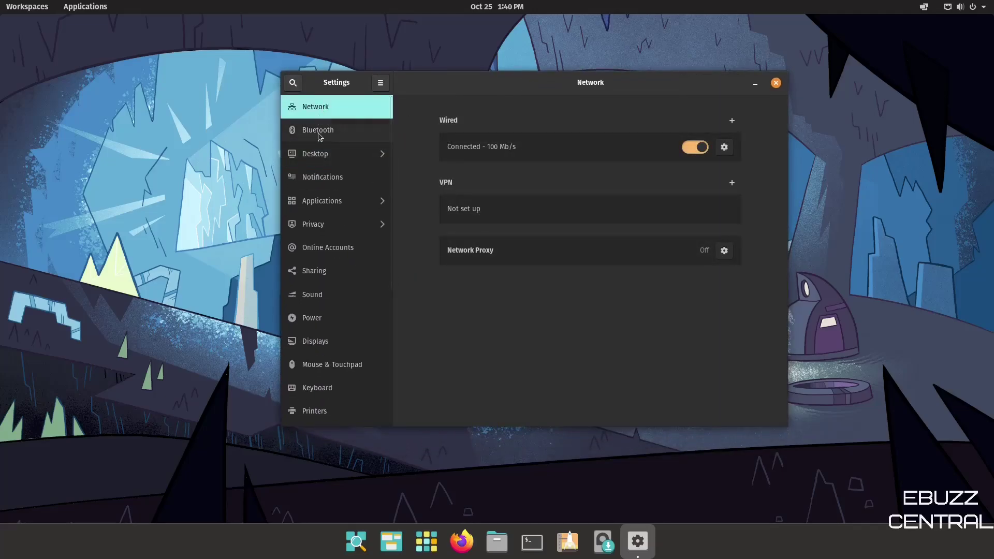
click(319, 133)
click(312, 154)
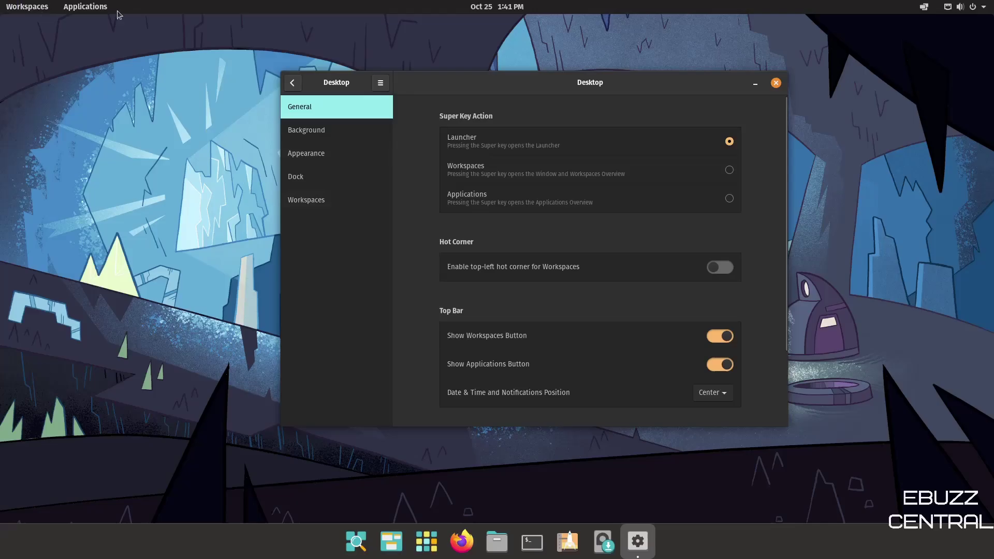
Try the Workspaces and Applications overviews, and remove the Workspaces button from the top bar
click(40, 7)
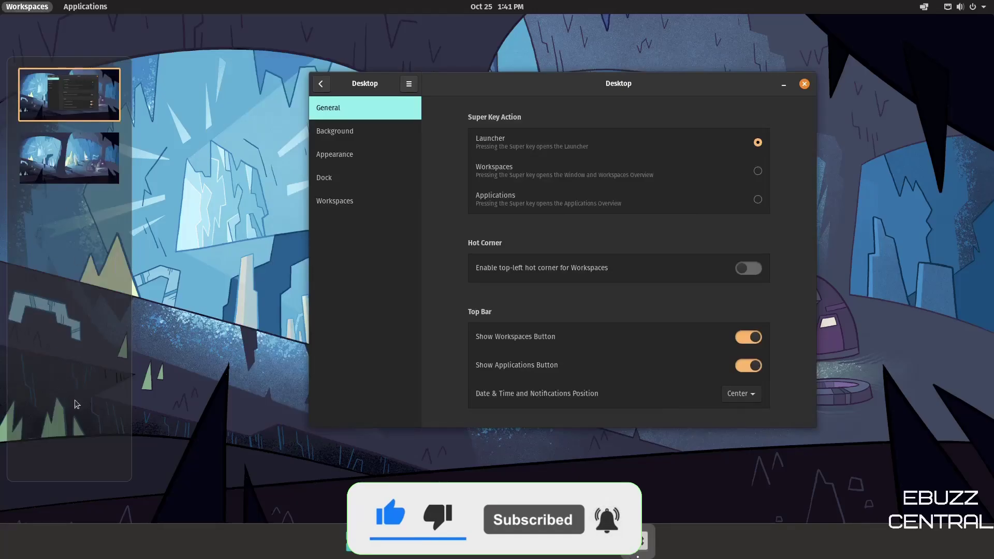
key(Escape)
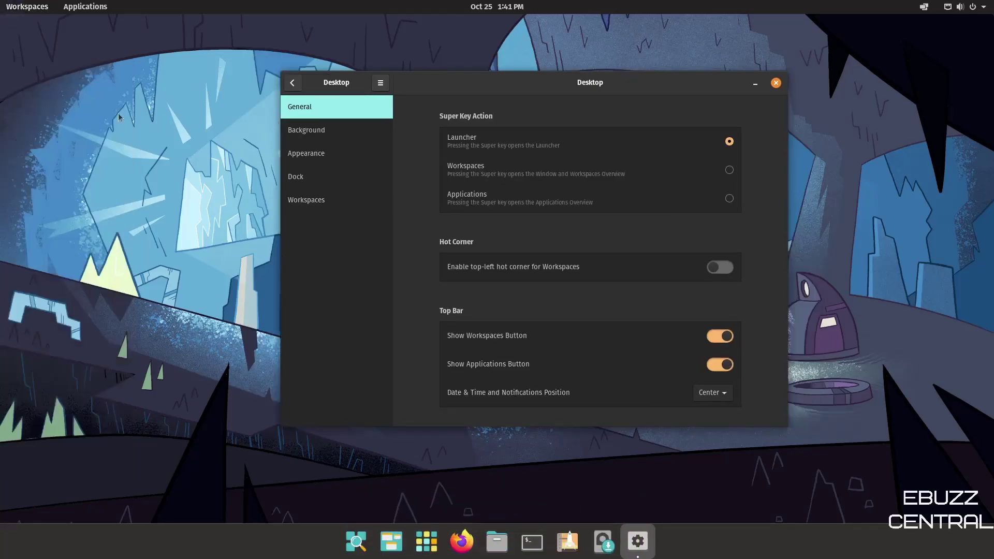
click(392, 544)
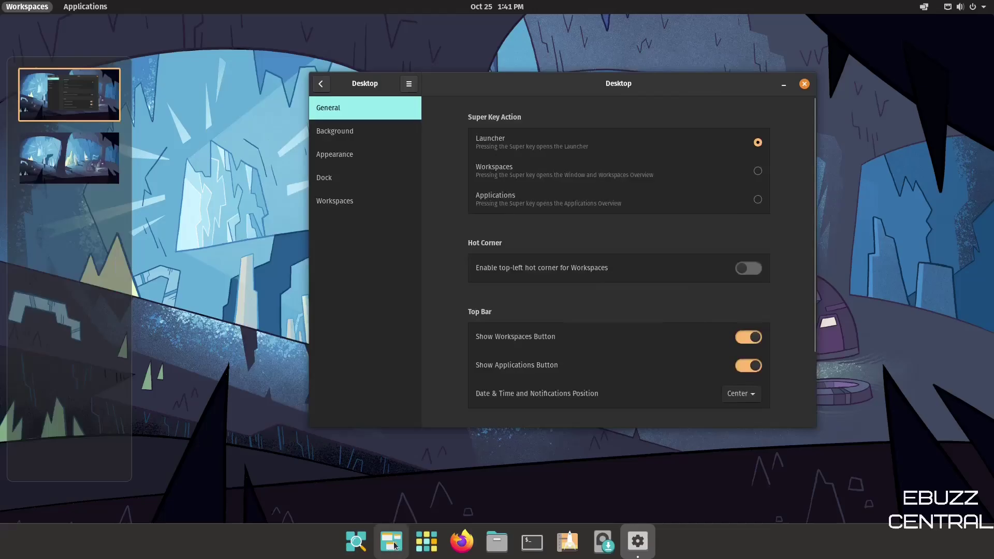
click(29, 7)
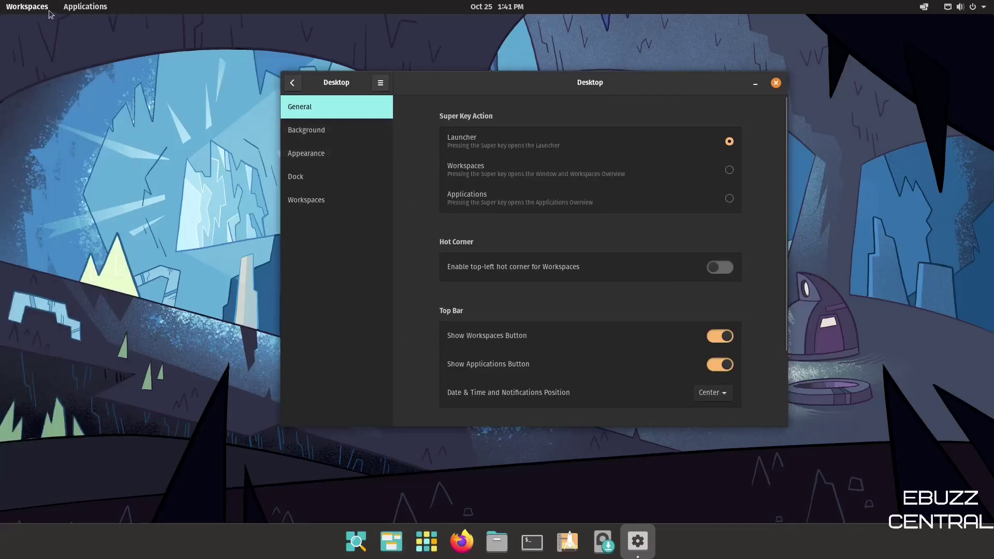
click(725, 346)
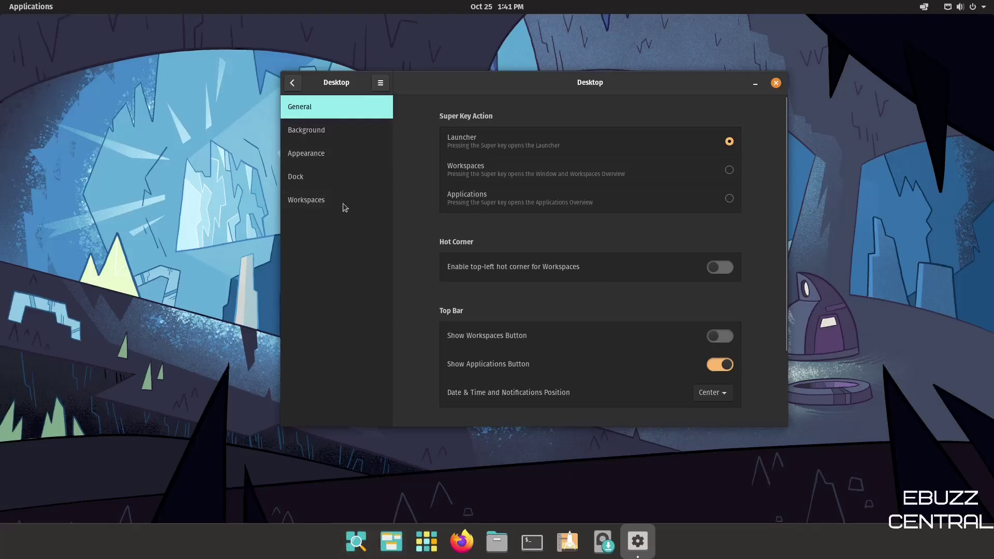
click(31, 7)
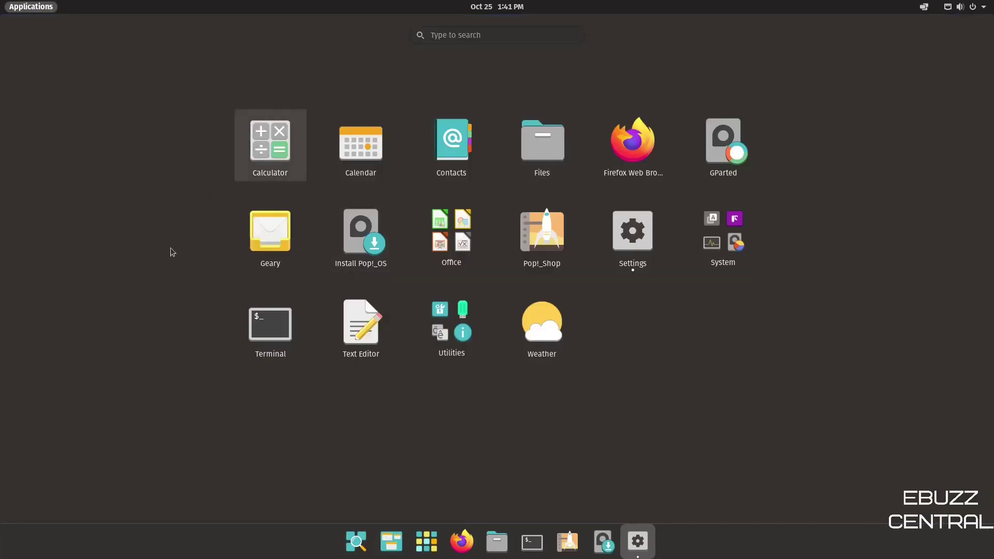
click(33, 8)
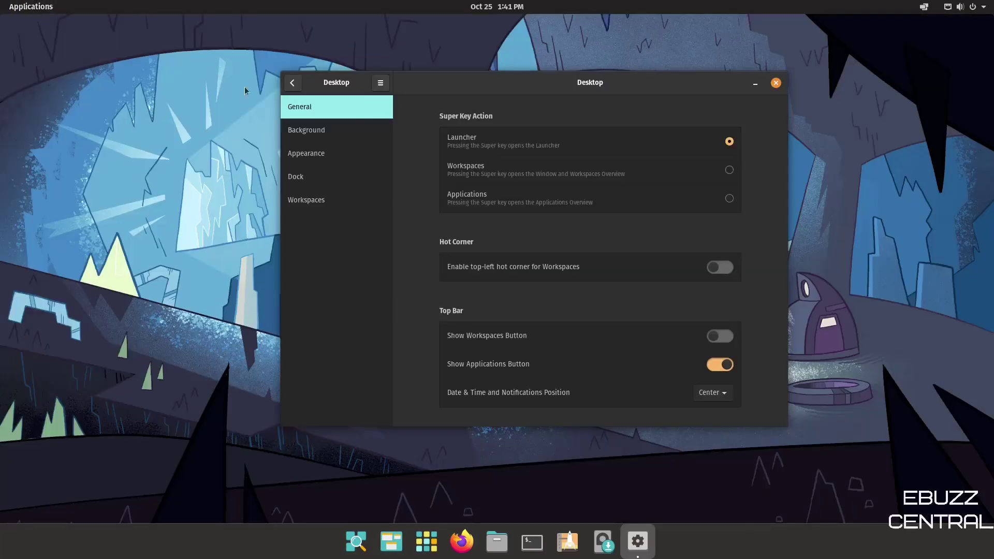
click(426, 550)
click(426, 550)
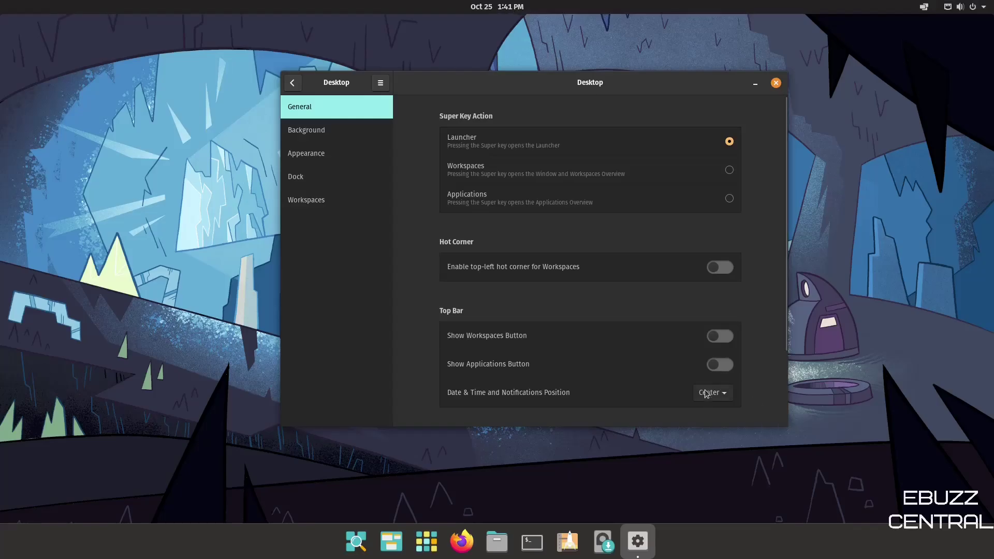
Set the Date & Time and Notifications position to Left, then check the calendar panel
click(723, 396)
click(724, 409)
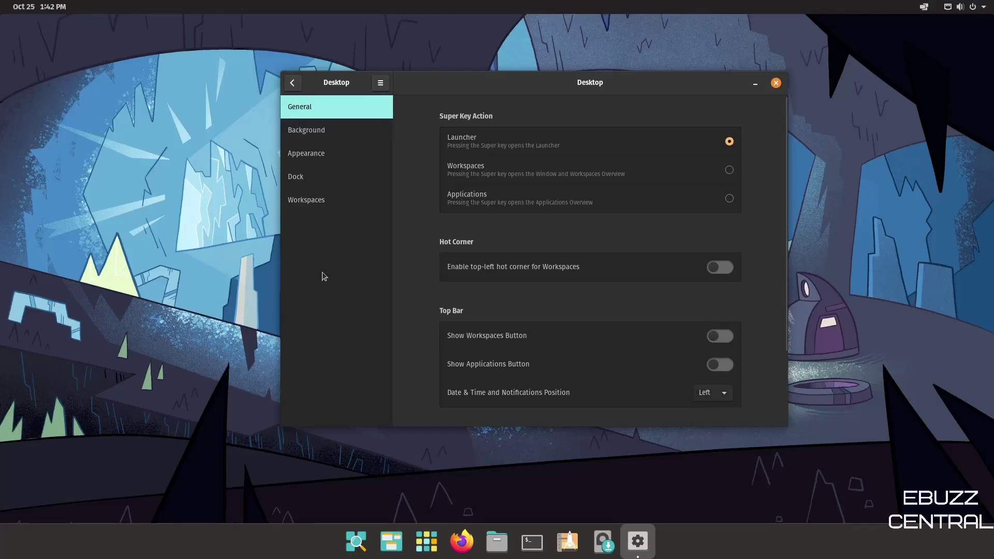
click(31, 10)
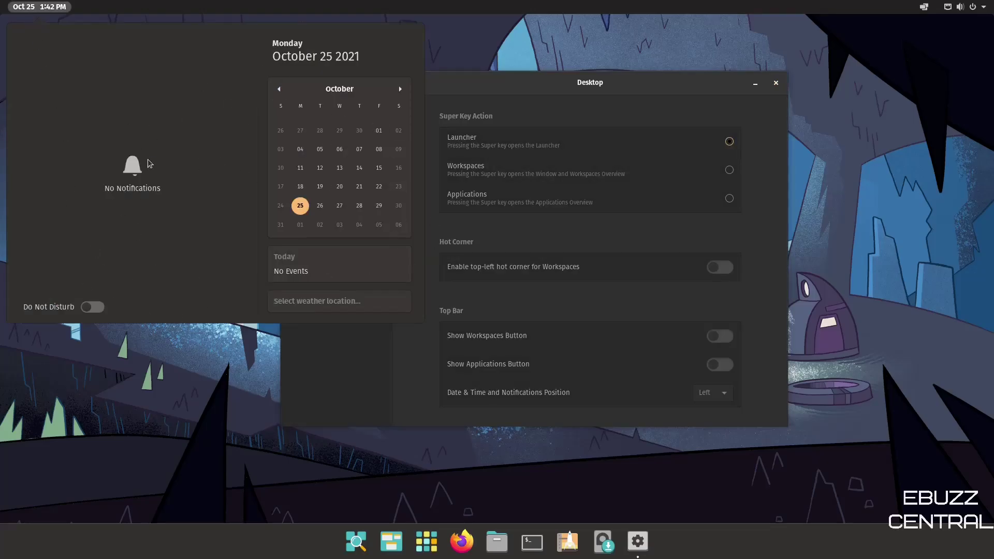
click(143, 395)
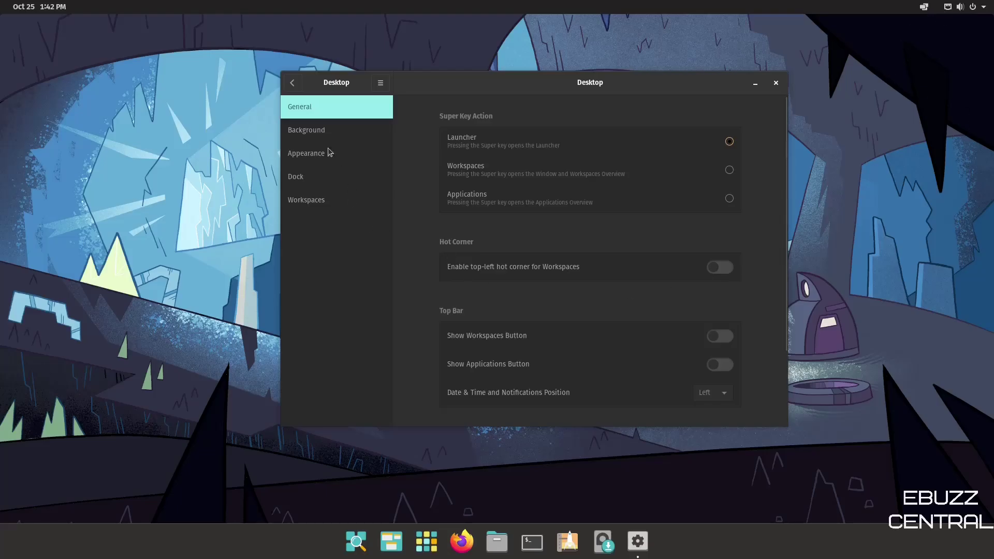
In Appearance, try the Light theme and then switch back to Dark
click(306, 154)
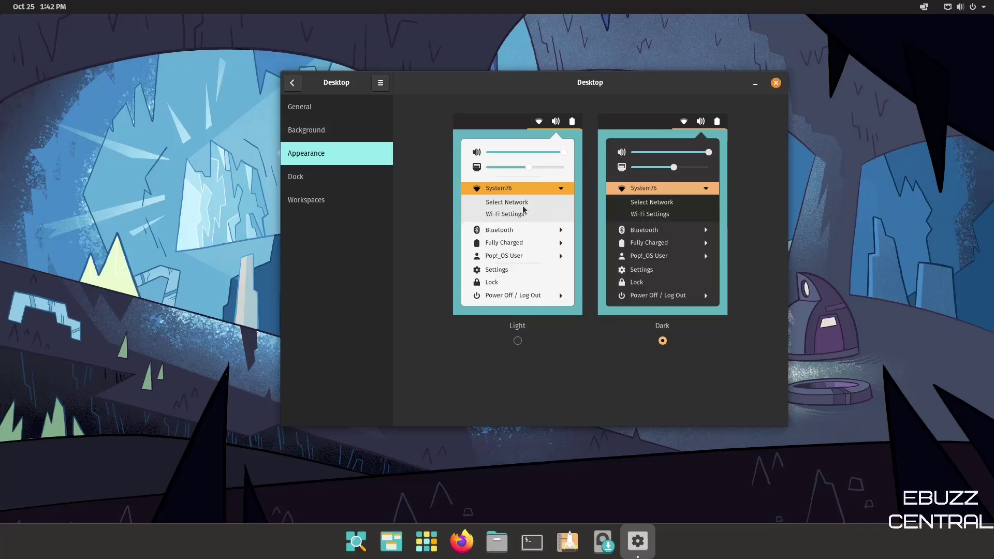
click(524, 211)
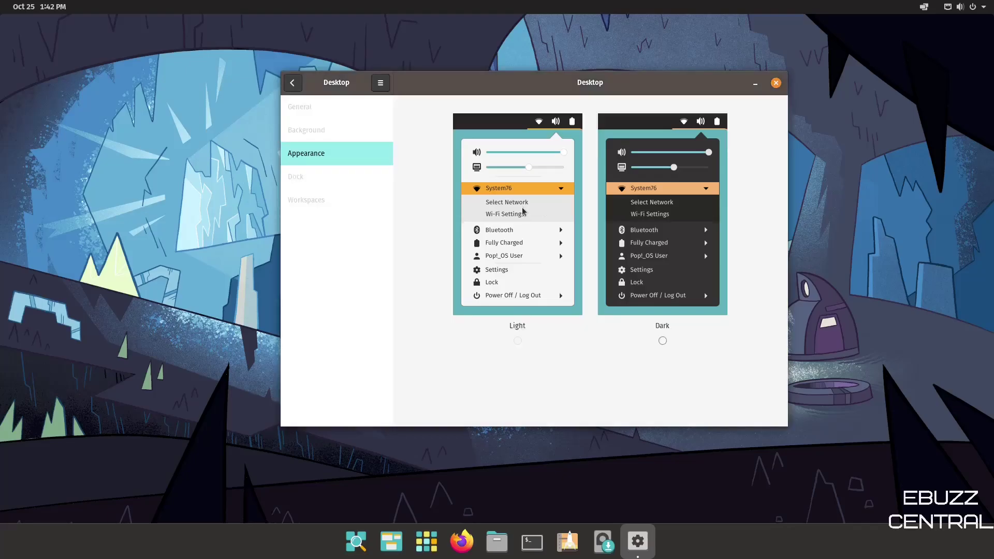
click(664, 246)
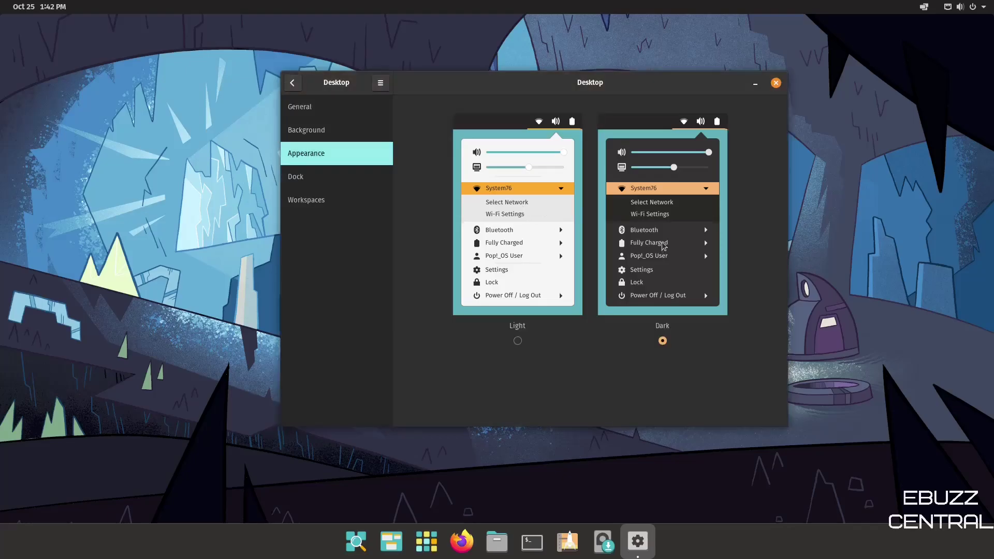
Toggle Enable Dock off and back on, then show the Workspaces page
click(303, 178)
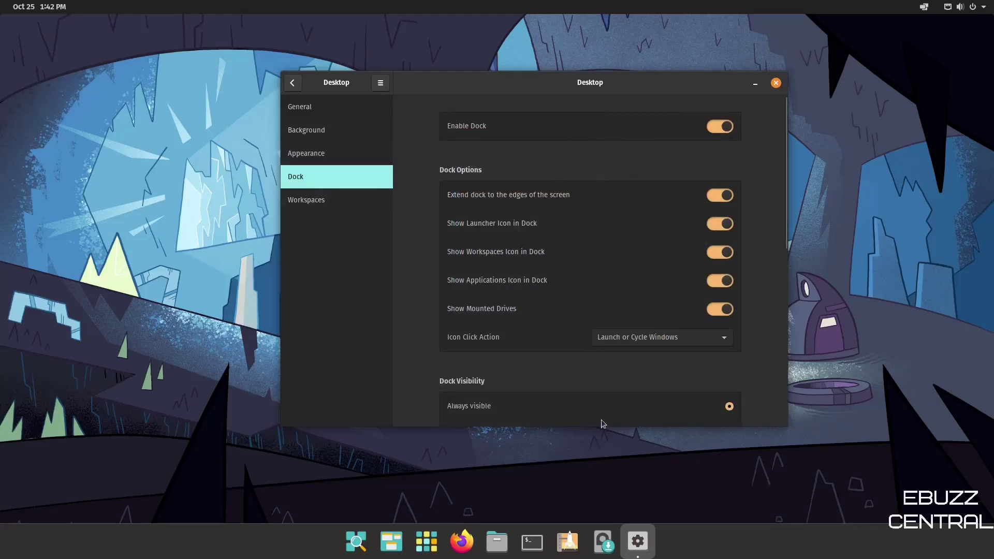
click(719, 129)
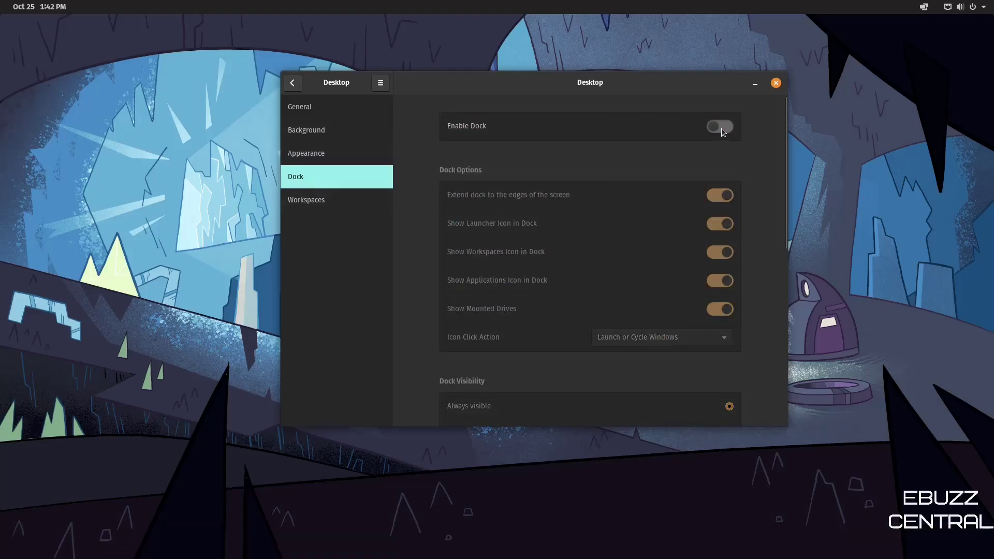
click(722, 128)
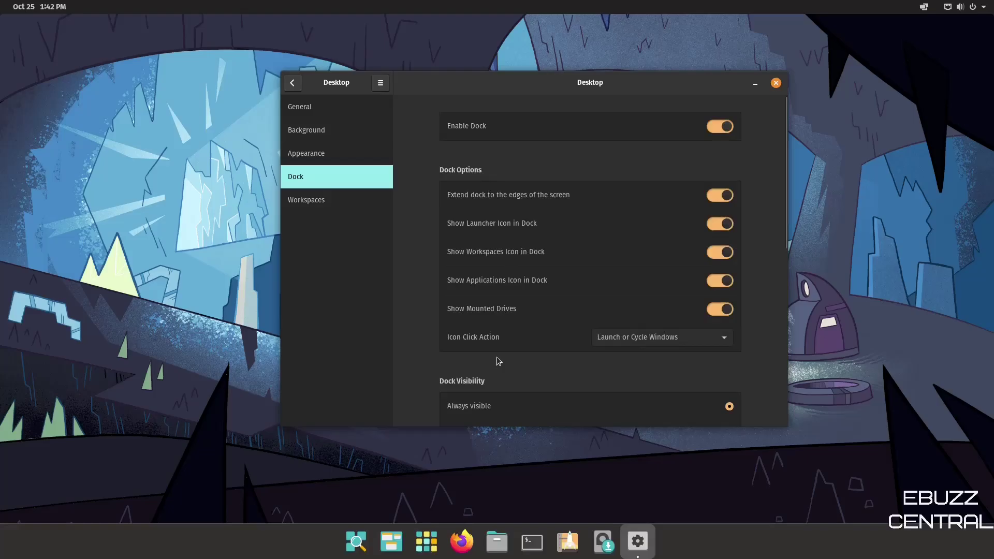
scroll(560, 195, down, 3)
scroll(574, 243, down, 4)
scroll(577, 254, up, 6)
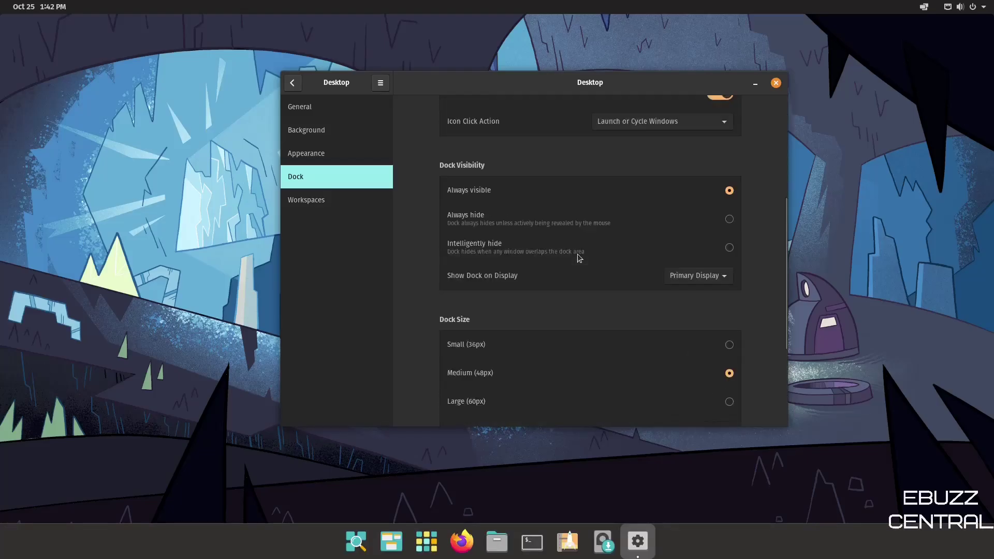
click(319, 202)
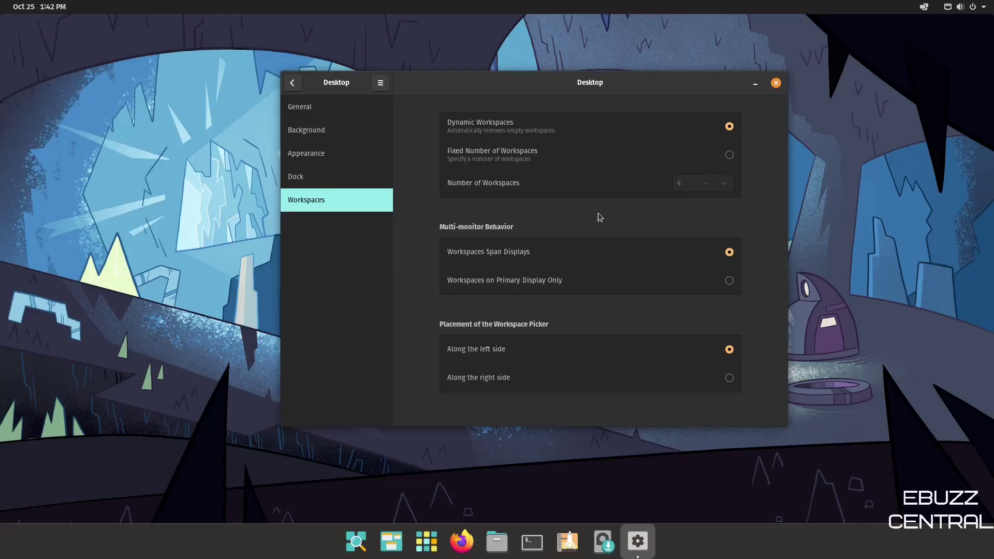
Return to the main Settings list and look at the Notifications and Online Accounts pages
click(293, 85)
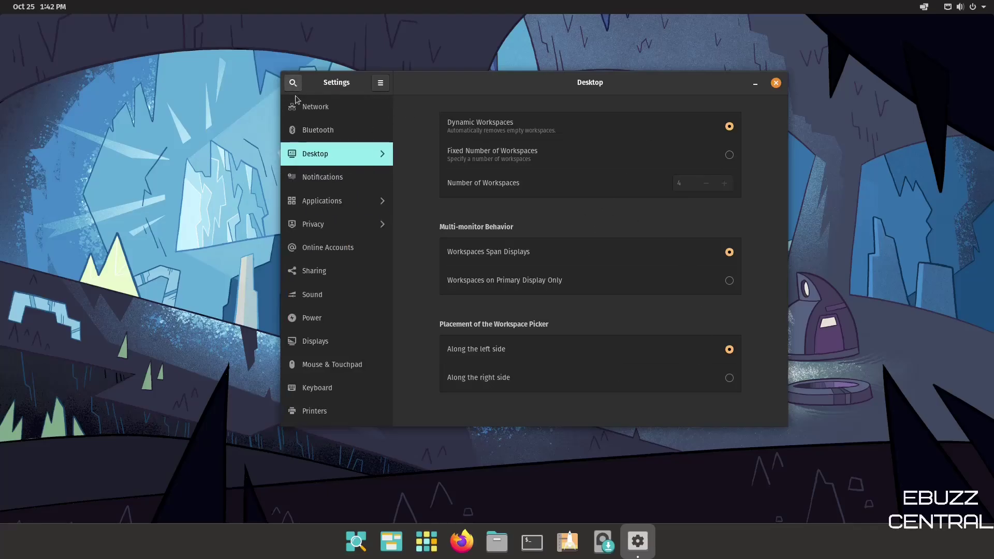
click(323, 184)
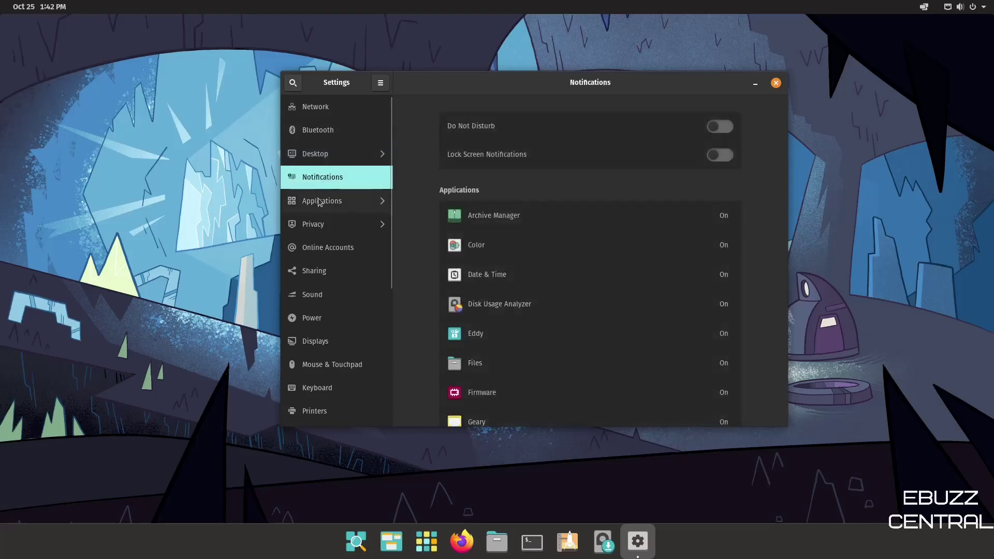
click(317, 251)
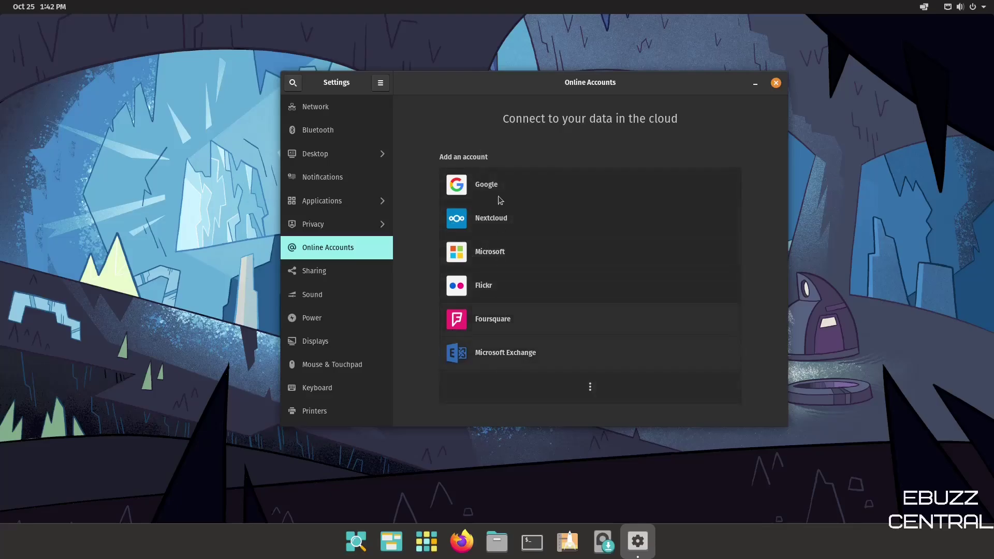
click(426, 542)
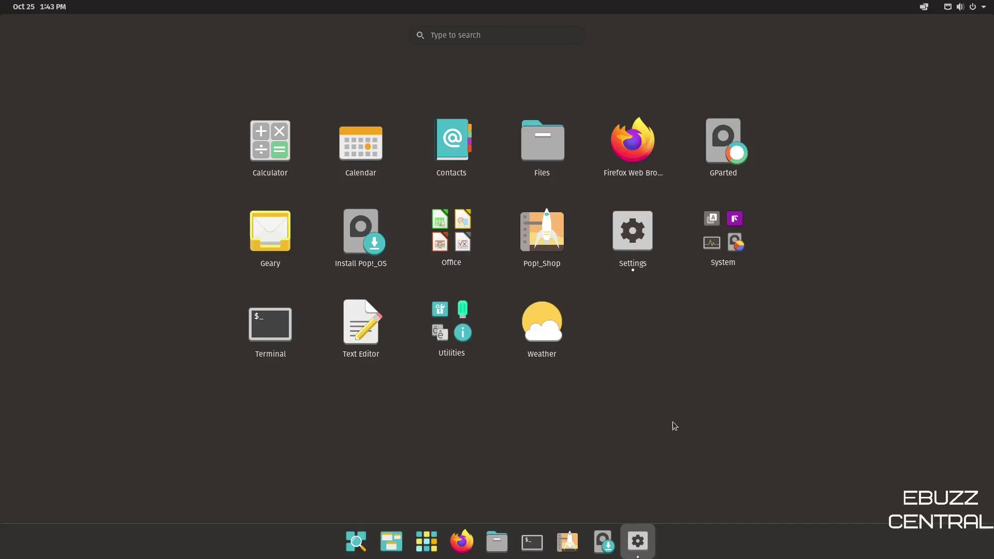
click(427, 541)
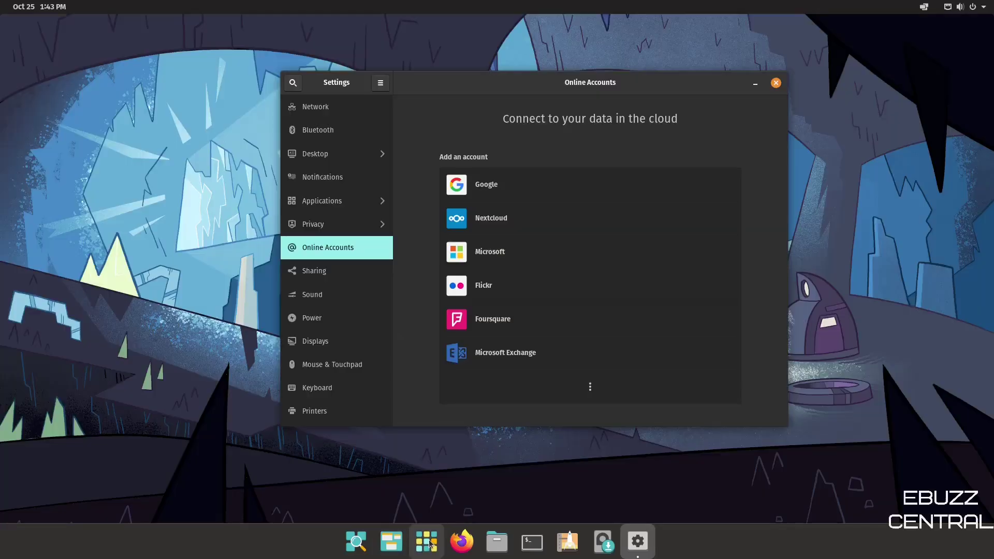
View the Sharing settings, then close the Settings window
click(307, 273)
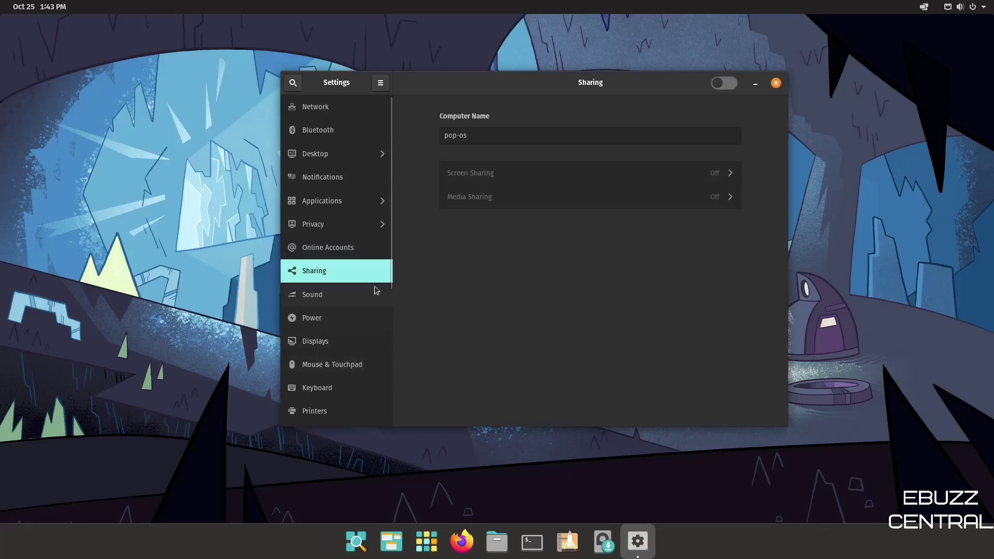
drag(390, 264, 401, 206)
click(776, 83)
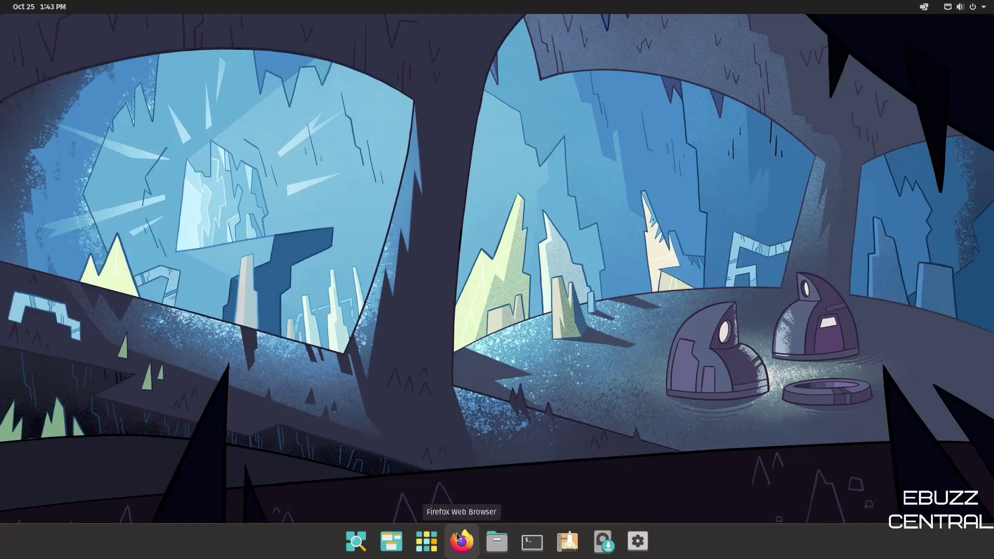
Open Files and zoom the Home folder icons in to 100%
click(497, 541)
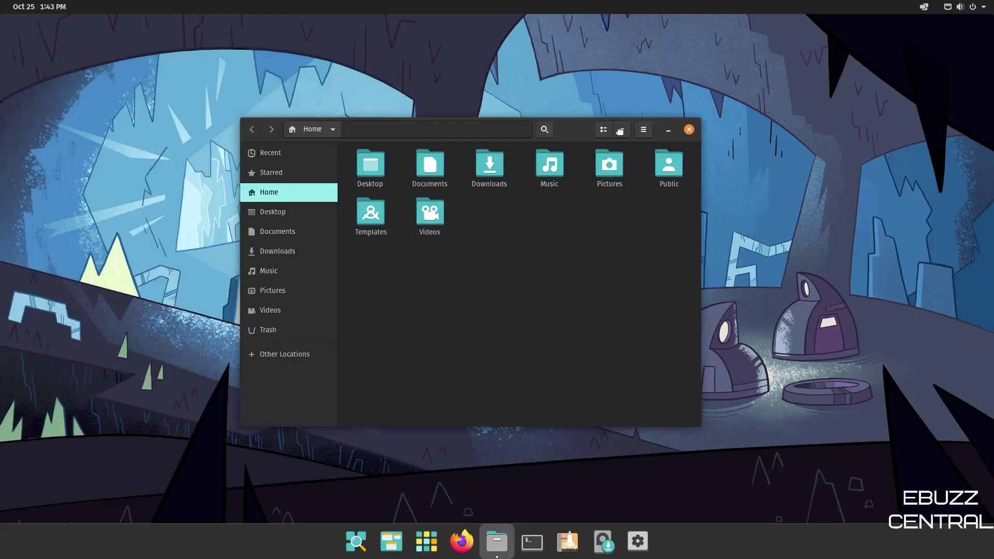
drag(620, 131, 720, 89)
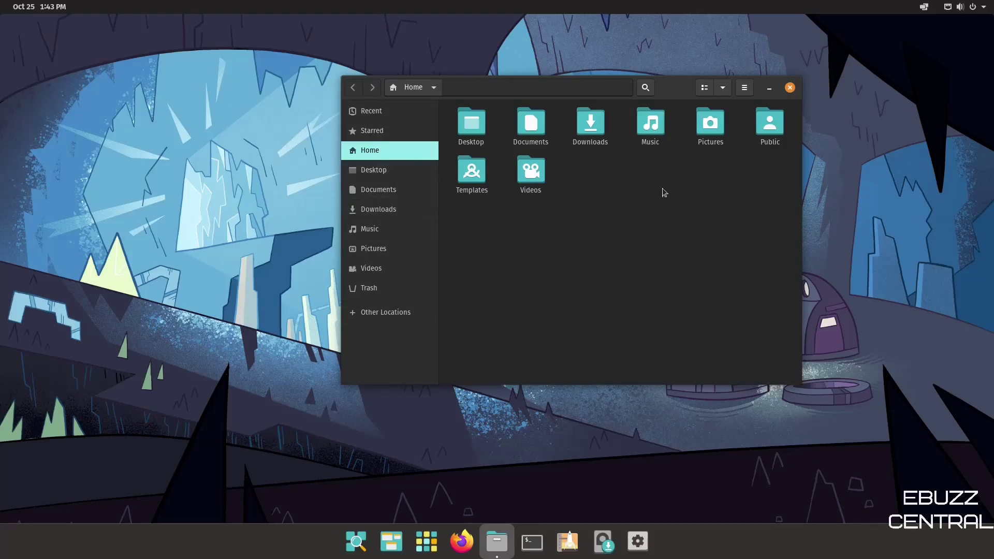
click(723, 87)
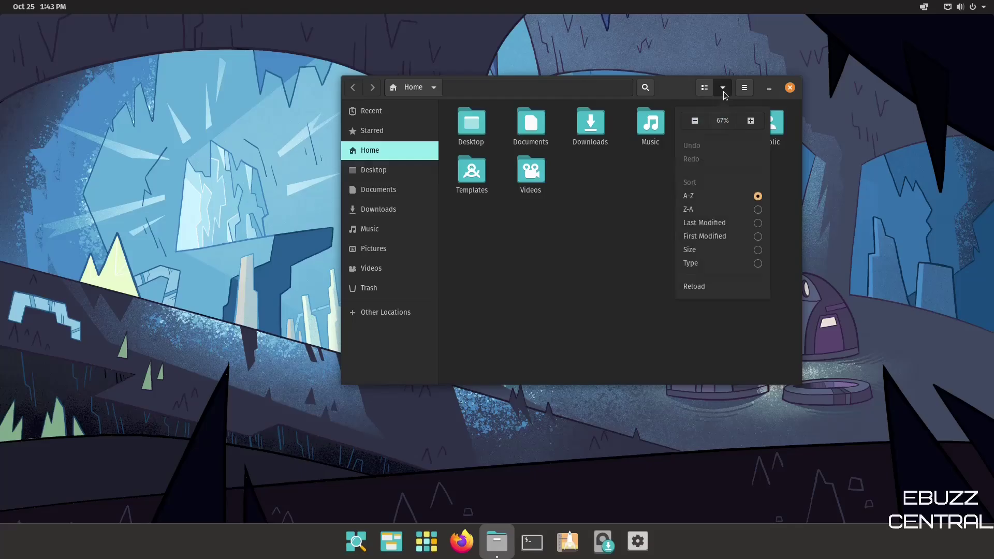
click(751, 121)
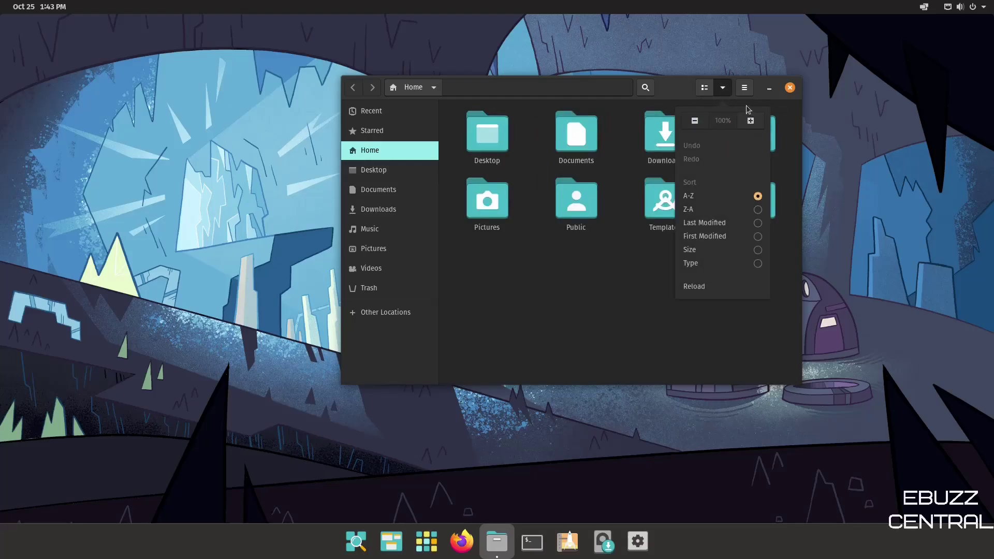
click(723, 88)
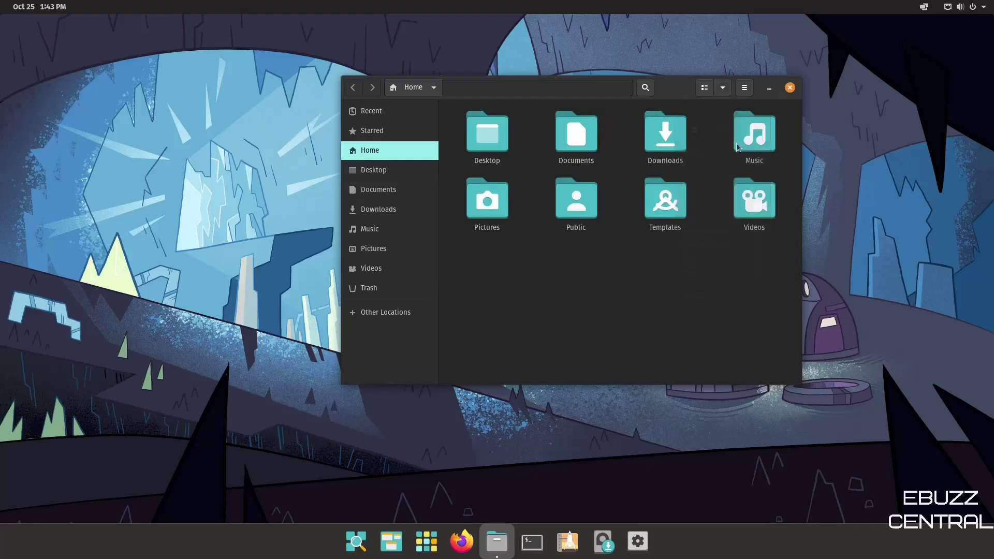
Look inside the empty Videos folder, return Home, and close Files
click(759, 215)
double_click(759, 215)
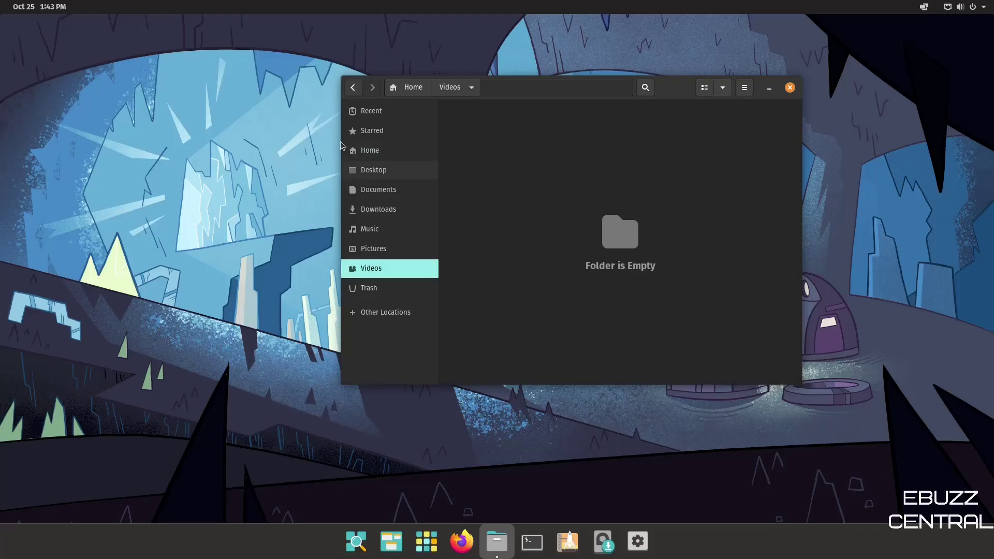
click(370, 151)
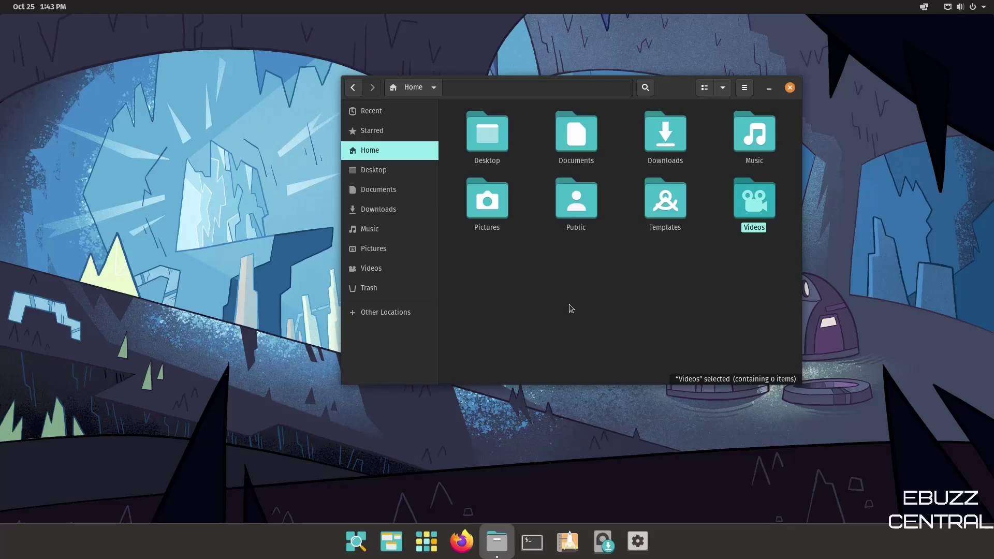
click(790, 87)
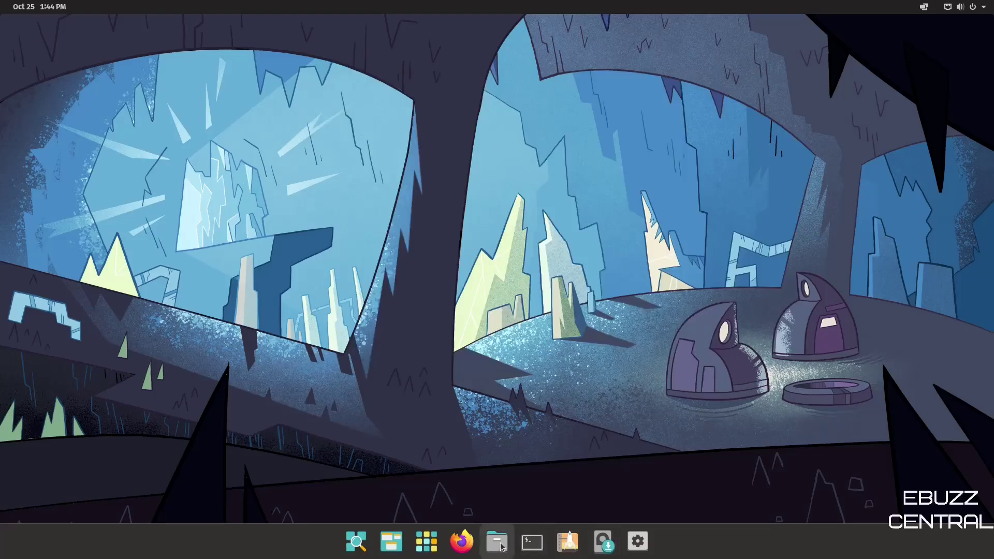
Open a Terminal, try htop (not installed), then run top for the live process list
click(534, 543)
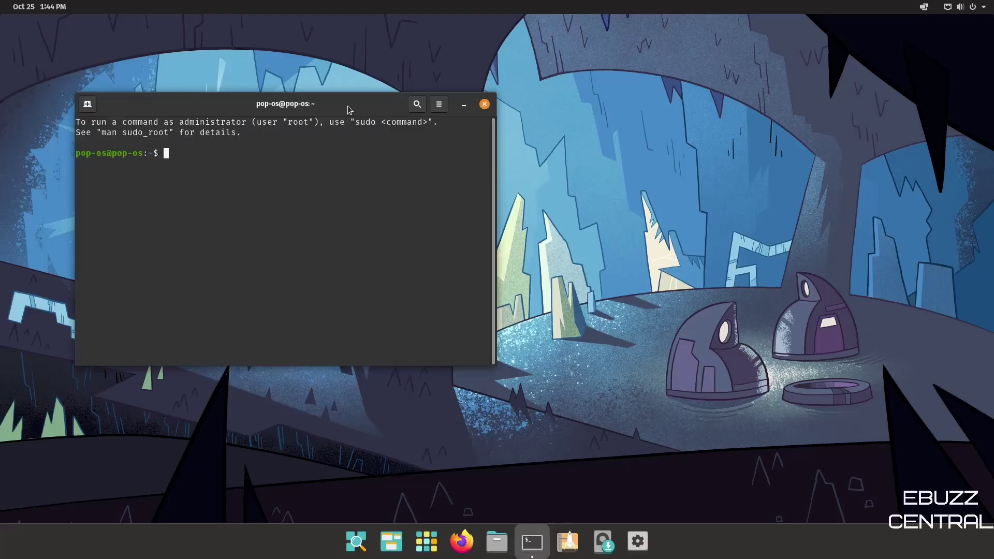
drag(347, 105, 563, 106)
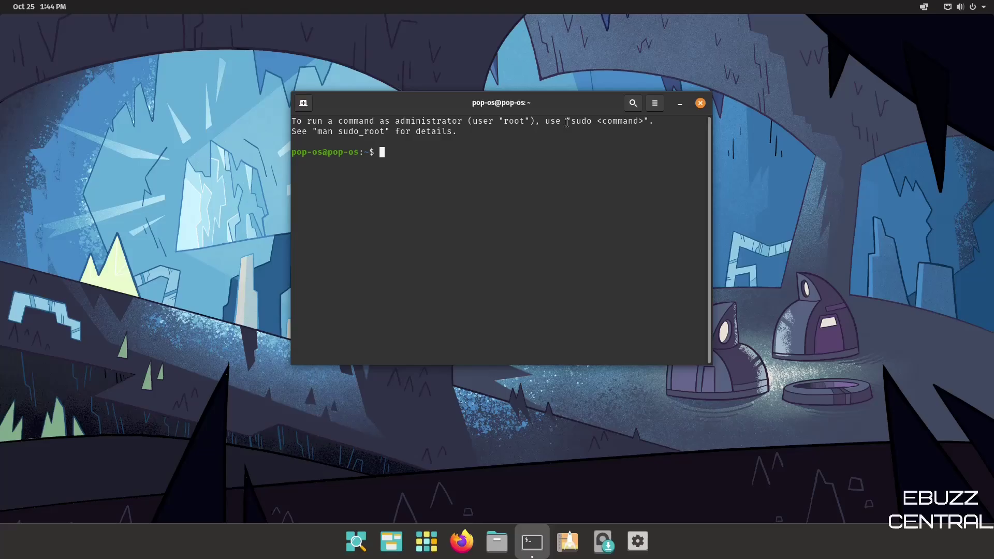
text(htop)
key(Return)
text(top)
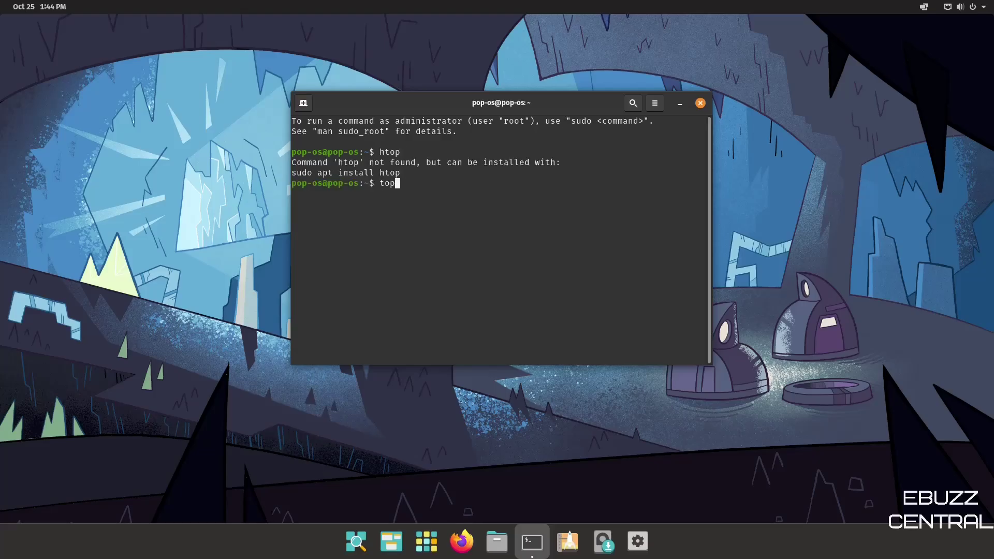
key(Return)
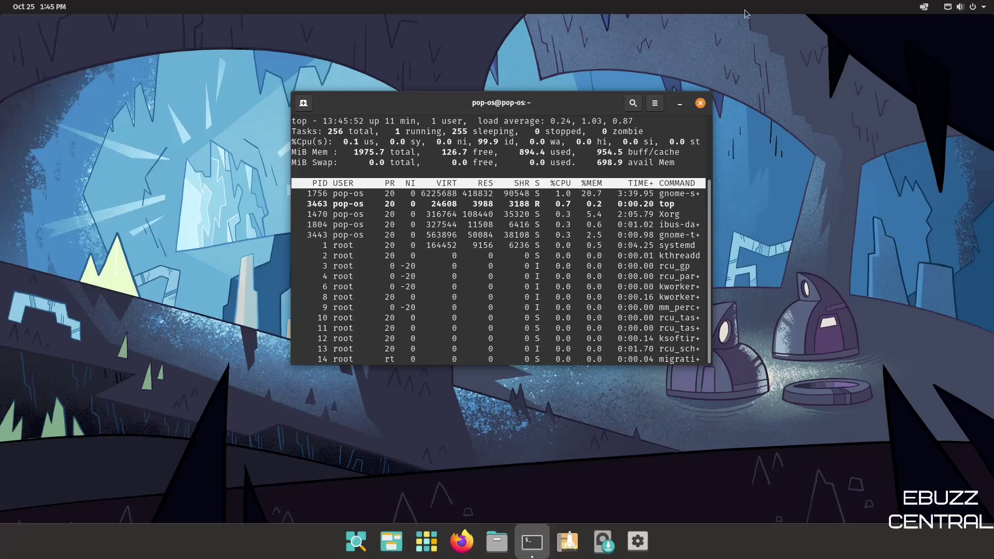
Close the Terminal running top, confirming that the running process is killed
click(700, 103)
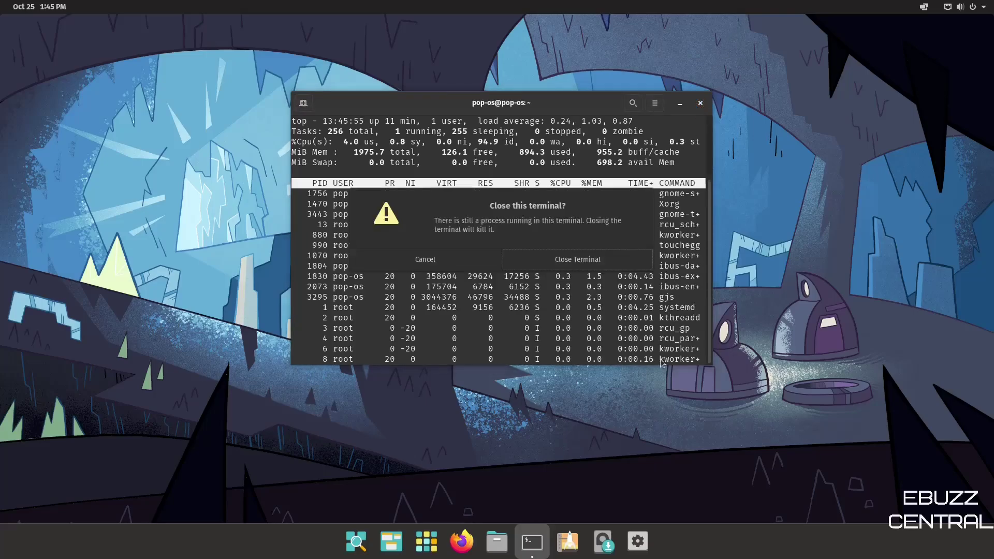
click(565, 265)
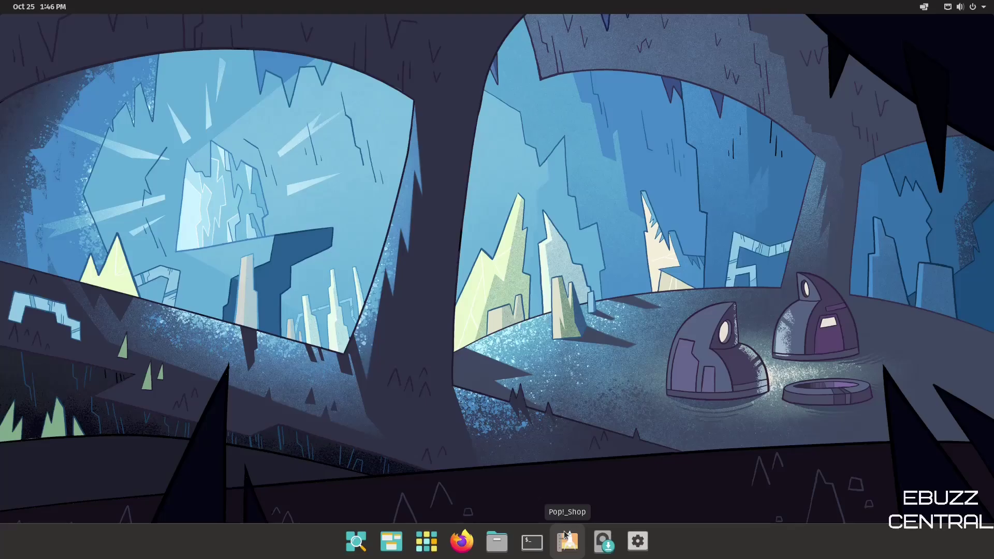
Launch Pop!_Shop and scroll its Home page down to Categories and back up to Pop!_Picks
click(565, 536)
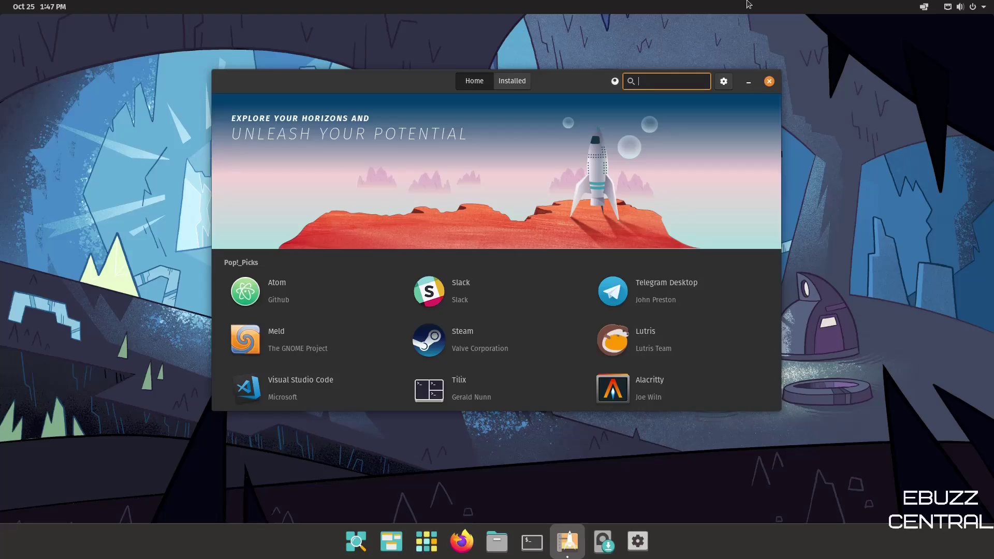
drag(562, 85, 577, 56)
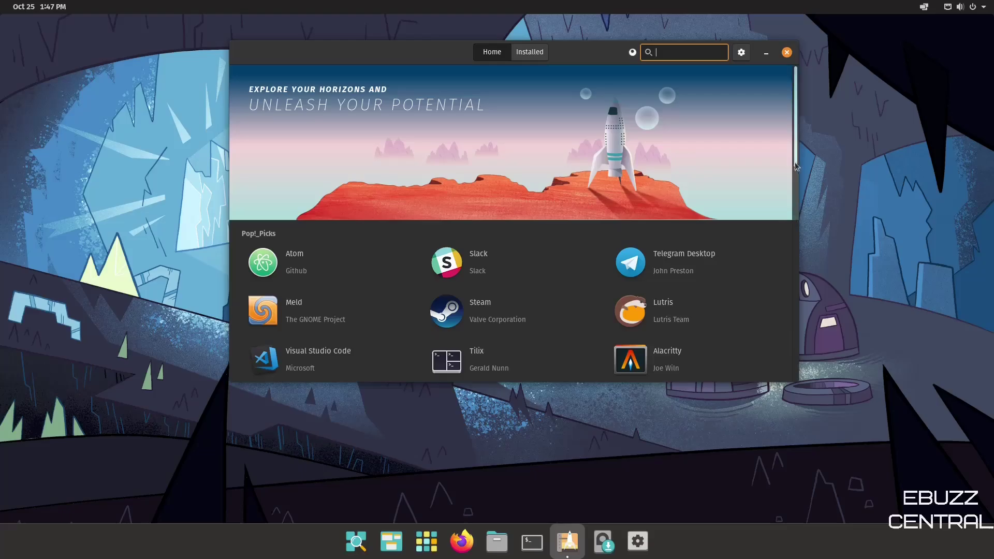
drag(795, 163, 784, 276)
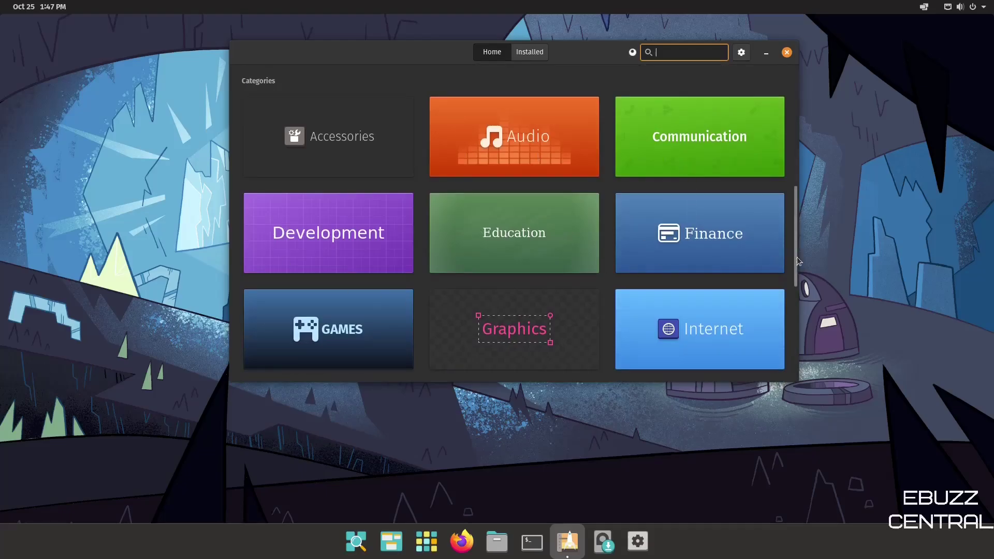
drag(797, 257, 772, 88)
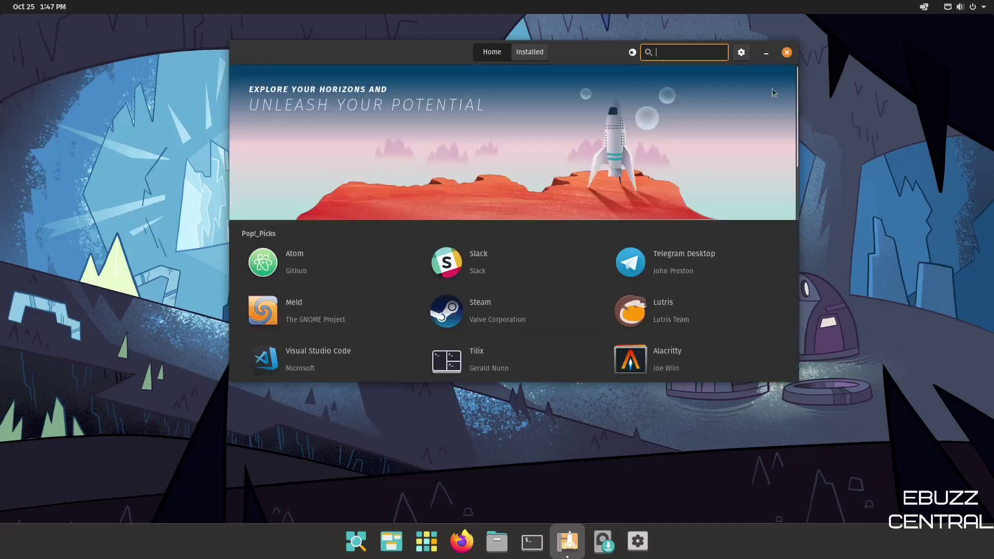
text(obs)
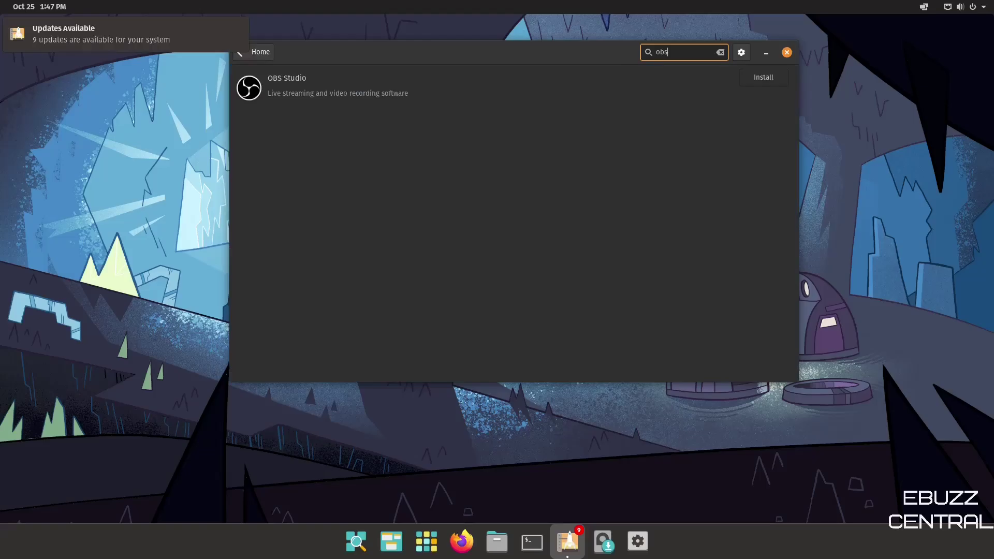
key(BackSpace)
key(BackSpace)
key(BackSpace)
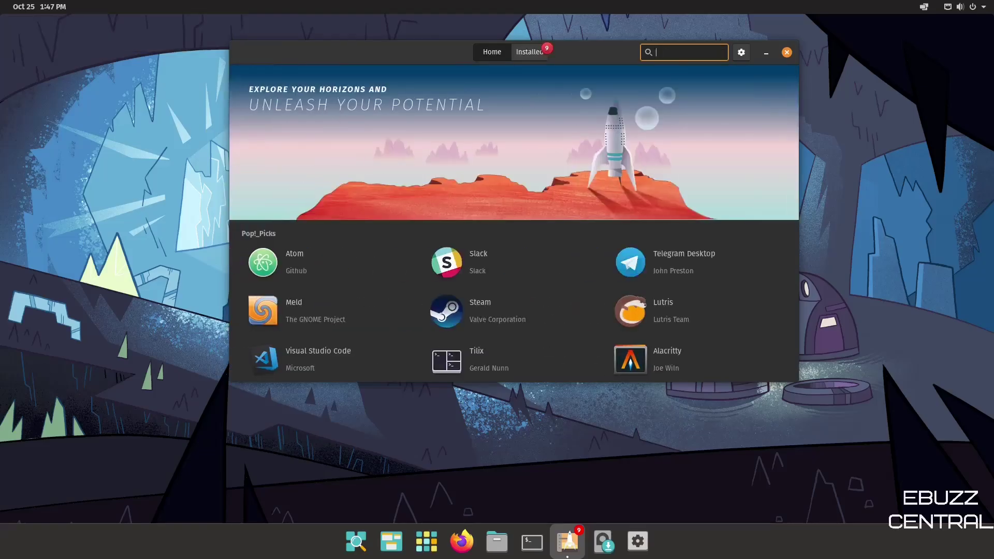
text(kdenlive)
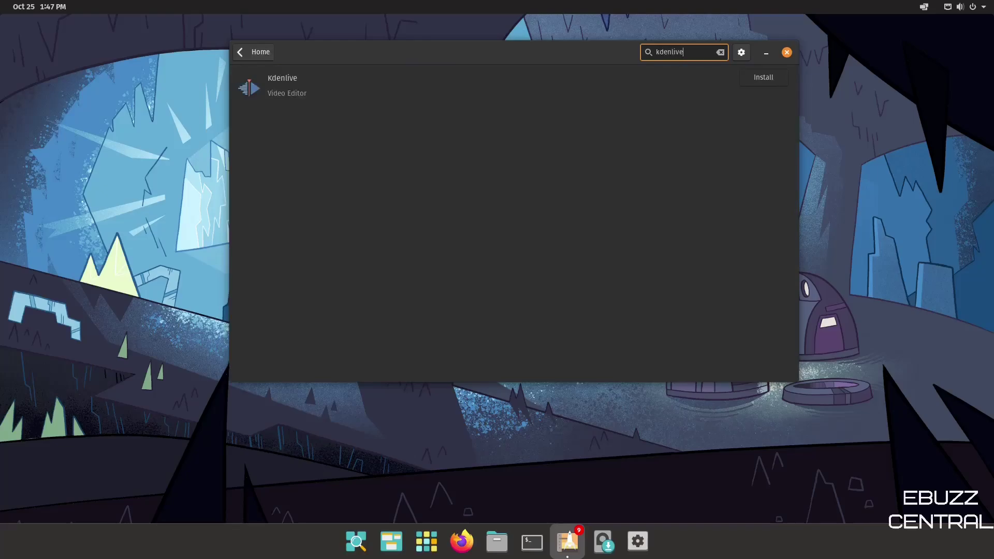
key(BackSpace)
key(BackSpace)
key(BackSpace)
key(BackSpace)
key(BackSpace)
key(BackSpace)
key(BackSpace)
key(BackSpace)
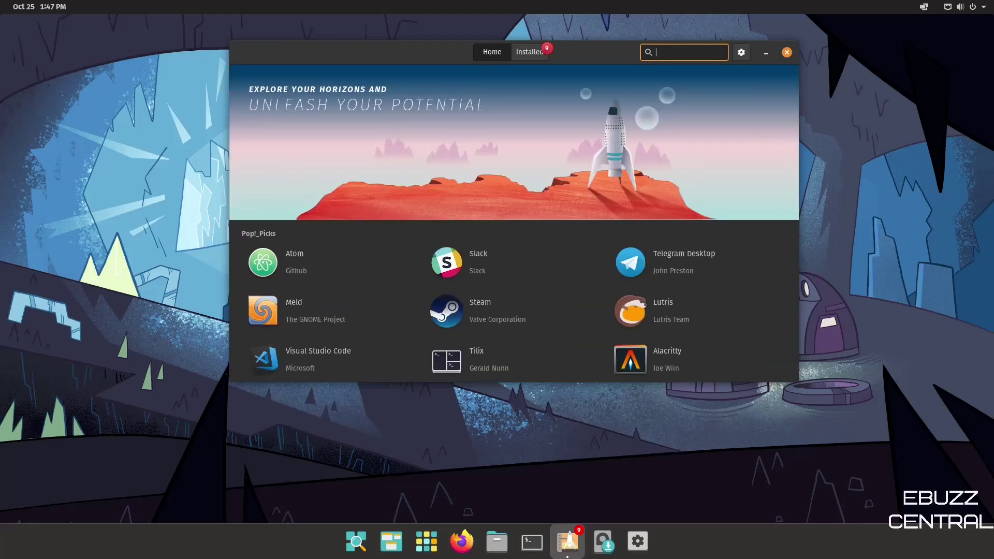
text(gimp)
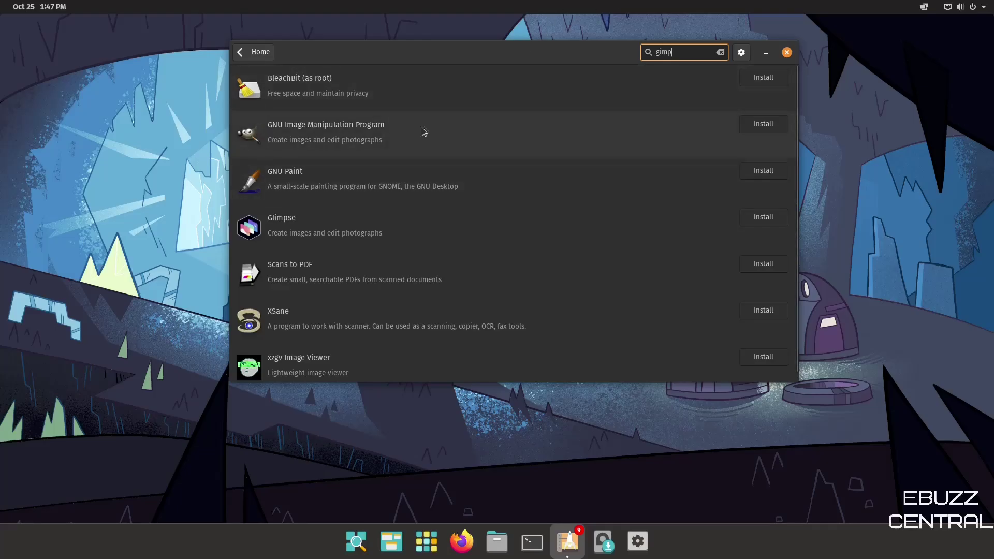
key(BackSpace)
key(BackSpace)
key(BackSpace)
key(BackSpace)
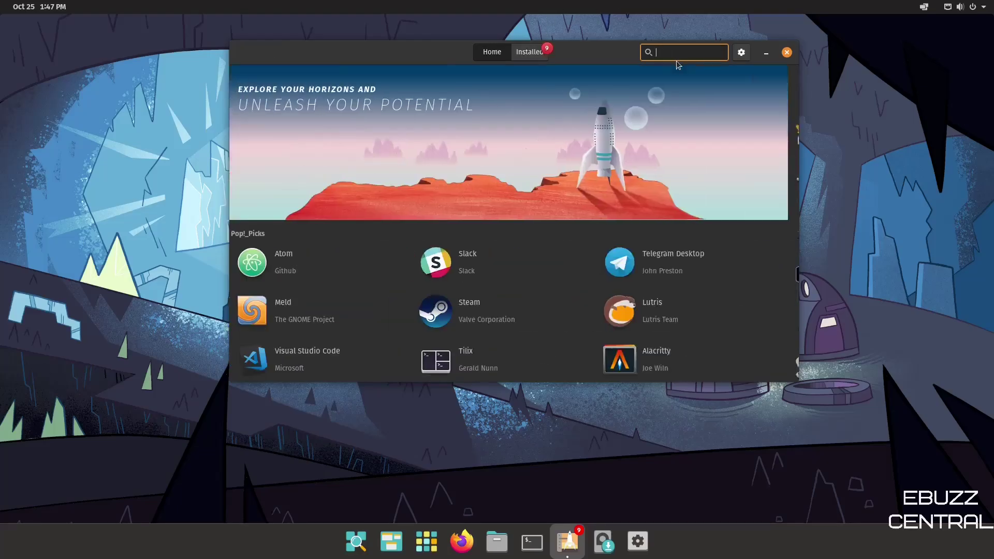
text(vlc)
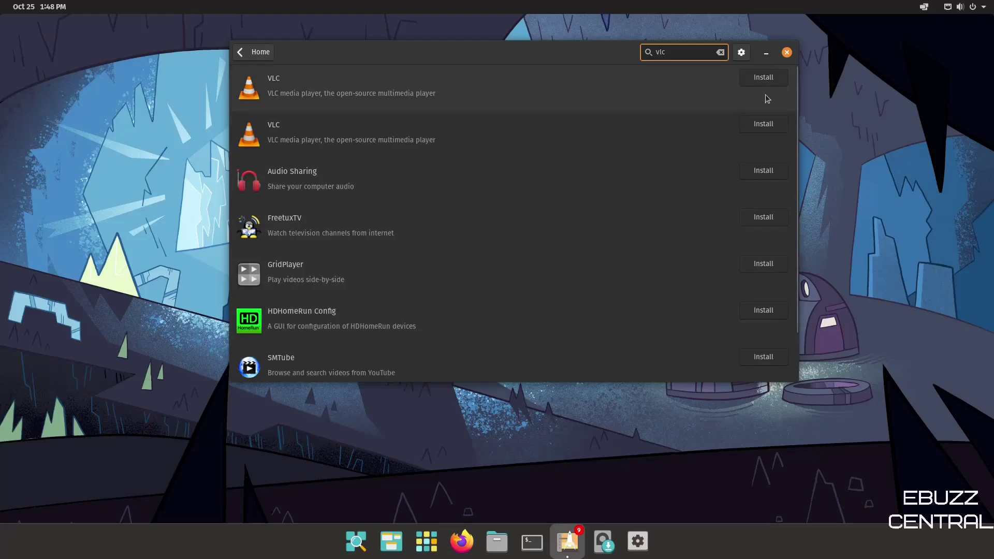
key(BackSpace)
key(BackSpace)
key(BackSpace)
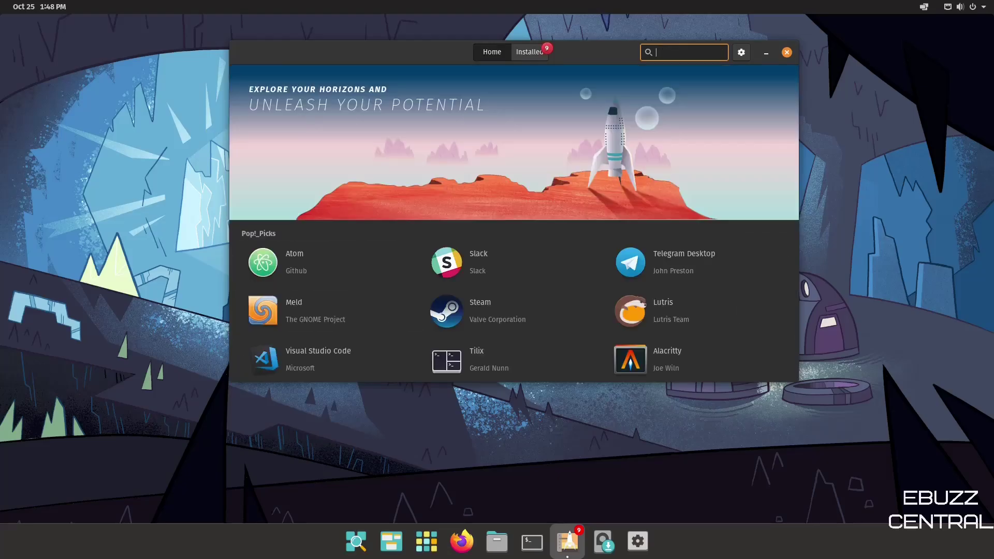
Open the Installed tab and scroll through the 9 pending updates
click(533, 57)
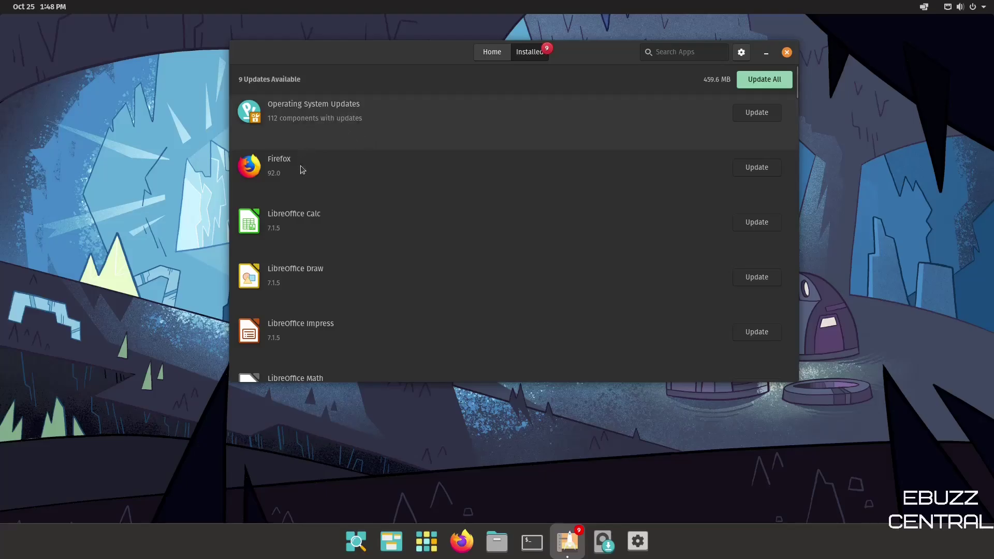
scroll(372, 291, down, 5)
scroll(377, 289, down, 2)
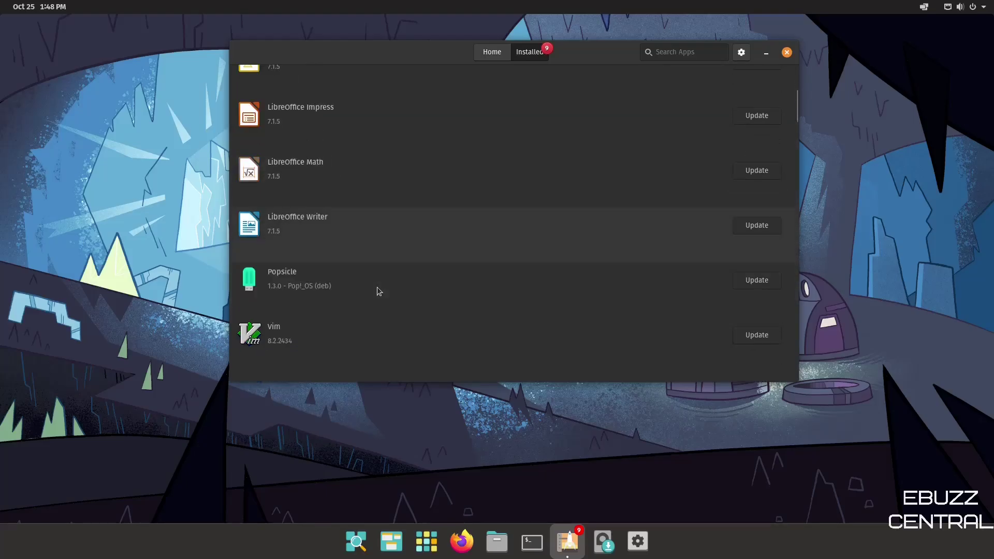
scroll(645, 241, up, 7)
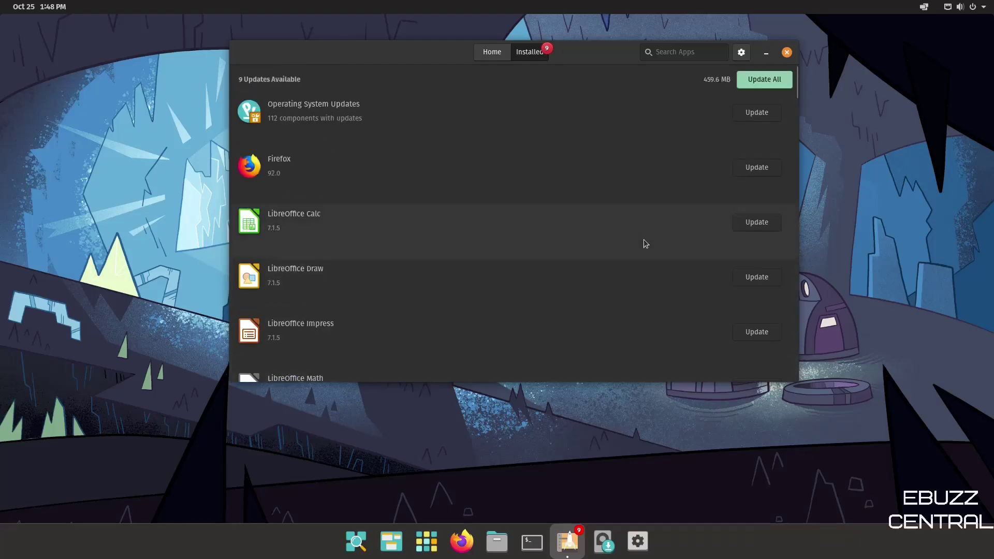
Return to the Home page, scroll it briefly, and close Pop!_Shop
click(492, 57)
scroll(505, 215, down, 3)
scroll(505, 216, down, 5)
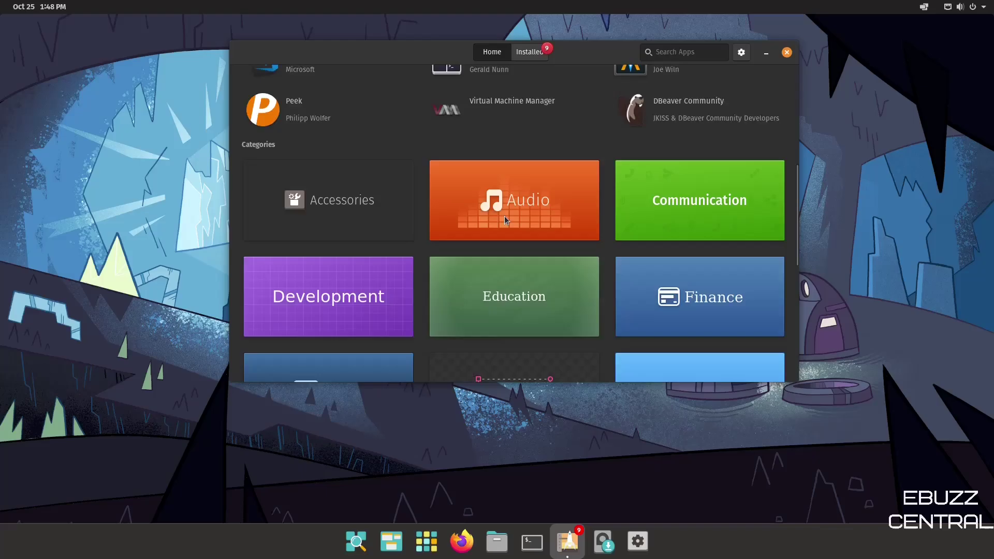
click(786, 52)
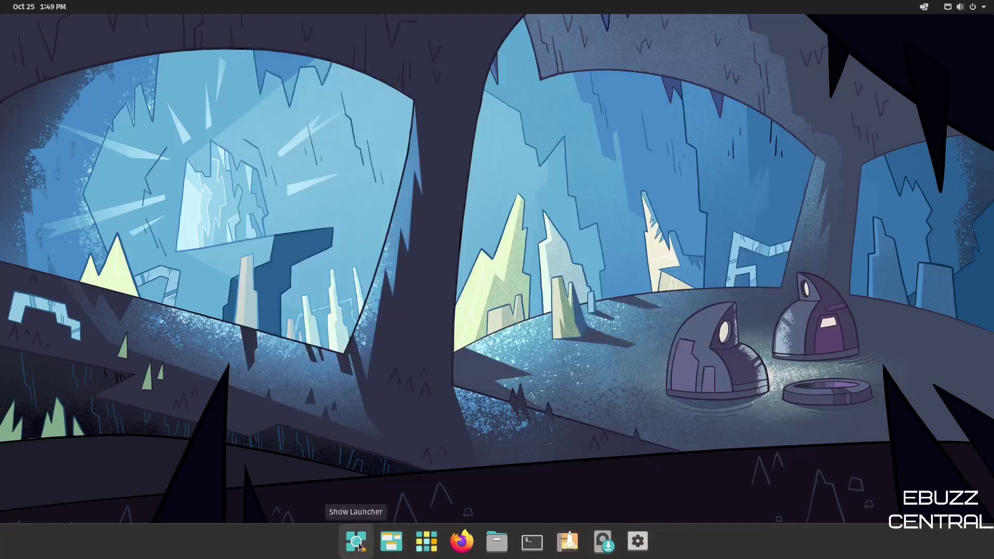
Launch LibreOffice from the Office folder in the applications grid
click(426, 541)
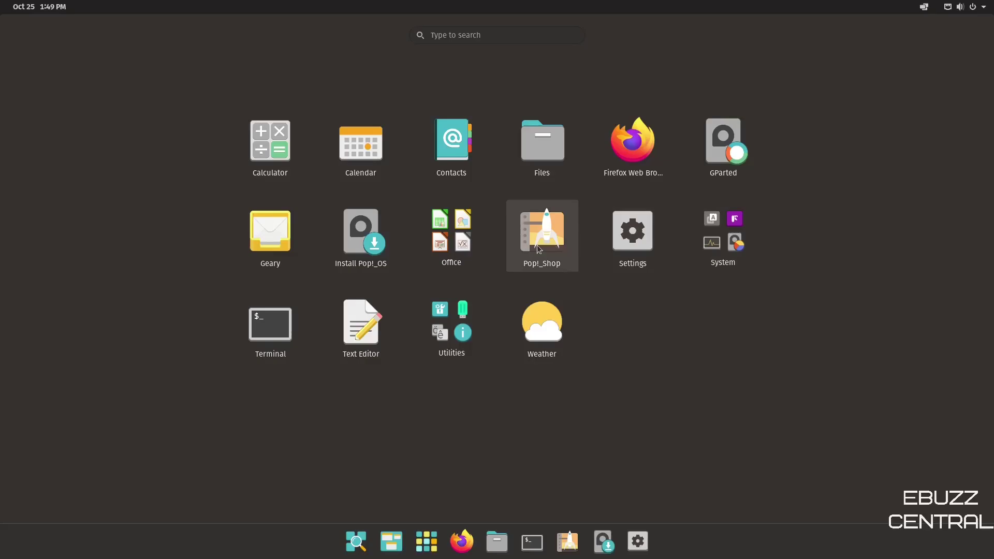
click(450, 240)
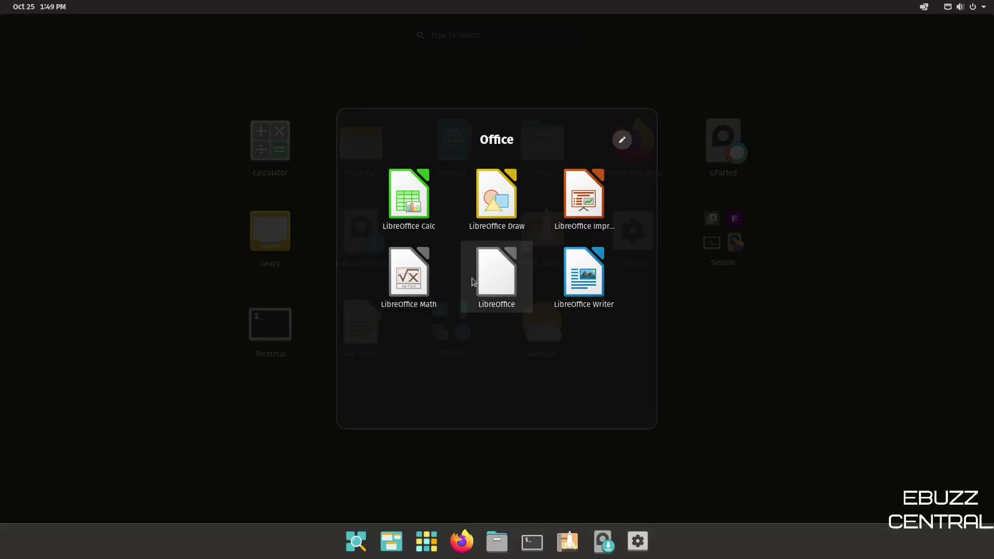
click(494, 264)
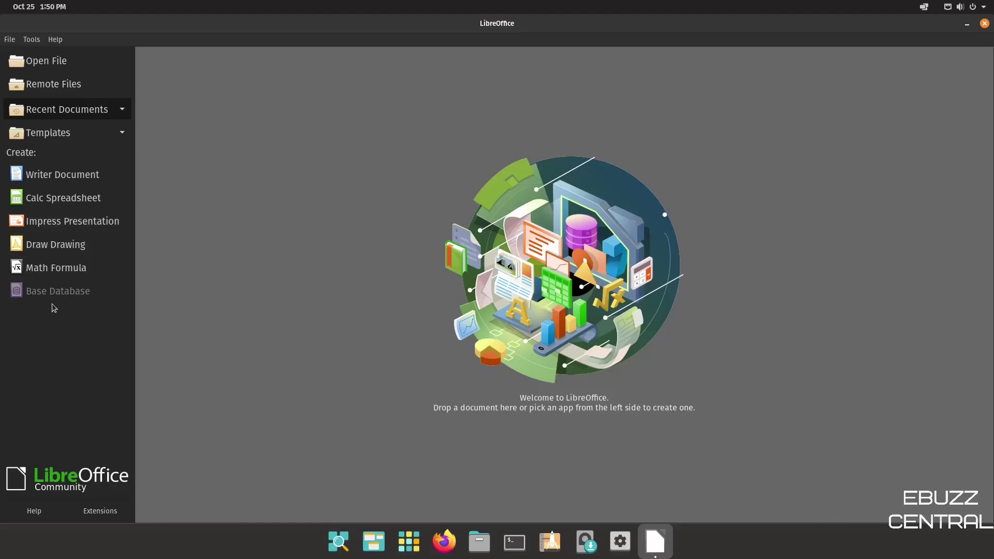
Start a new Writer text document, dismiss the tip, then type 'Now is' and undo it
click(45, 182)
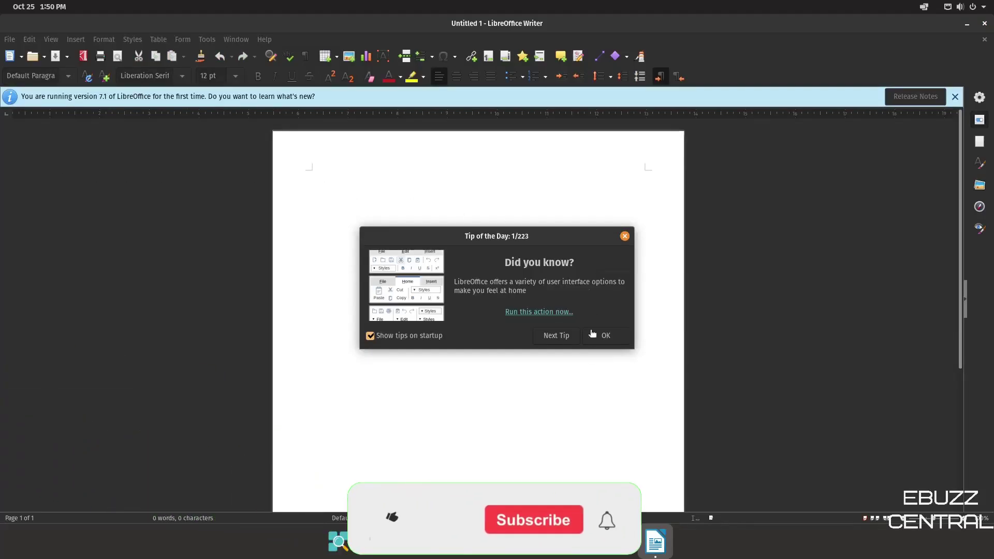
click(601, 340)
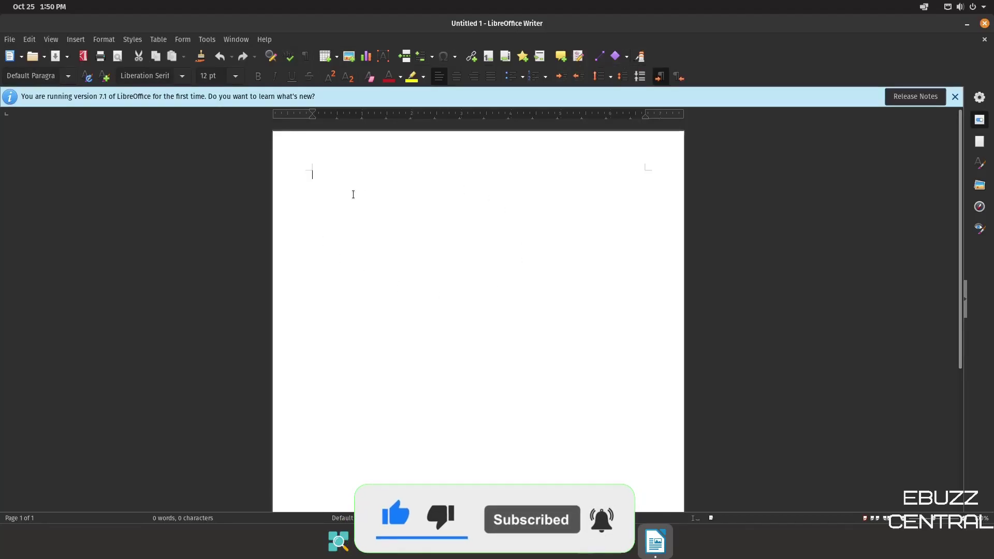
text(Now is)
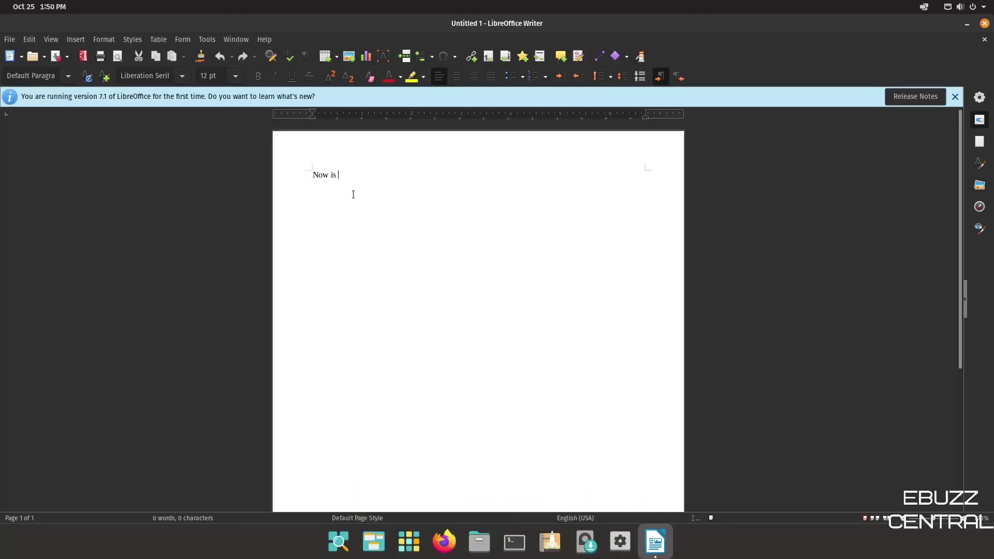
key(ctrl+z)
Dismiss the release notes infobar and close the document without saving
click(955, 97)
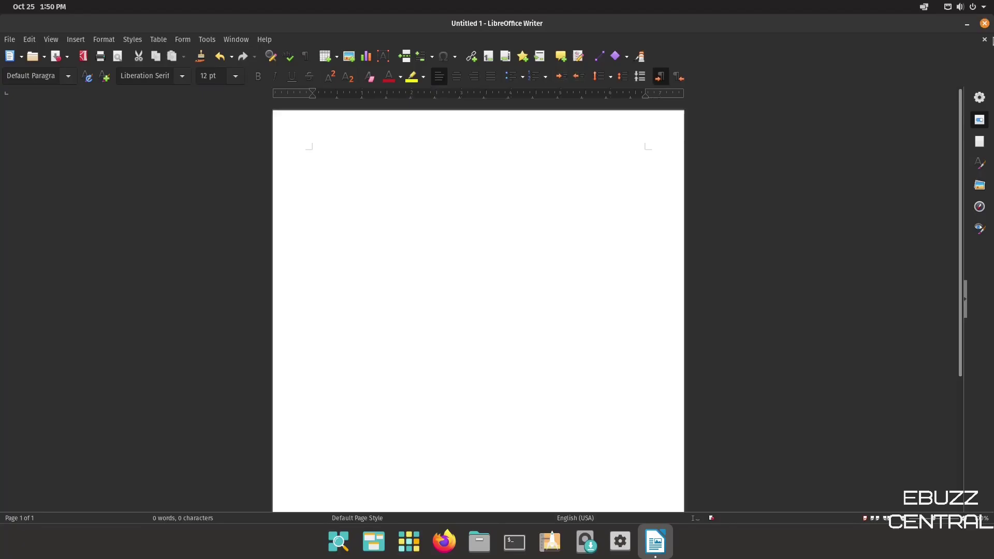
click(986, 24)
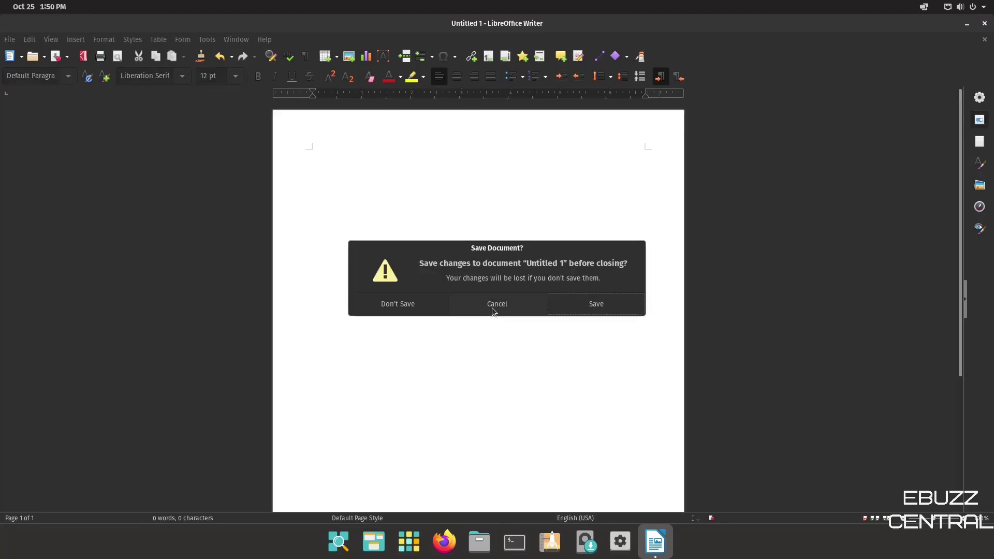
click(413, 307)
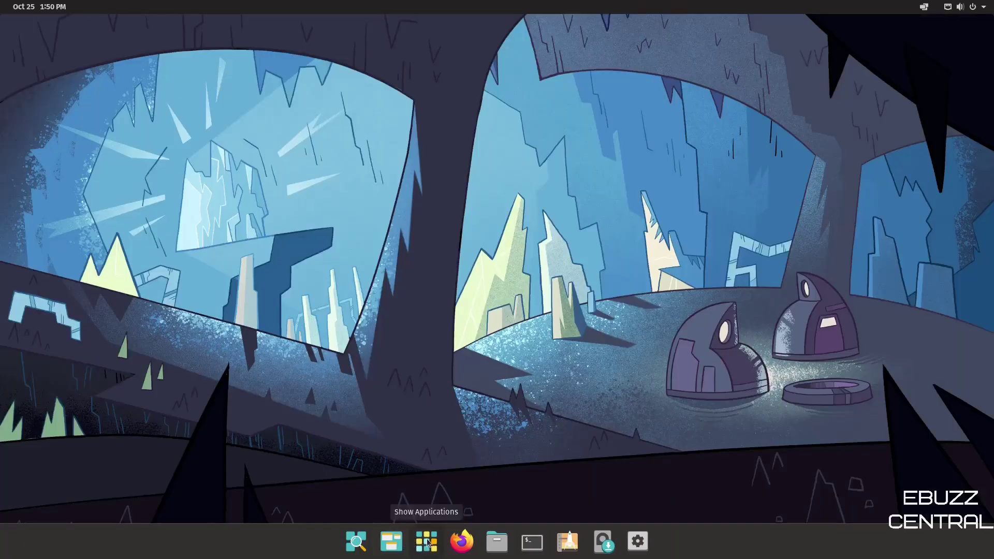
Glance at the applications grid, then clear the Updates Available notification from the clock panel
click(427, 539)
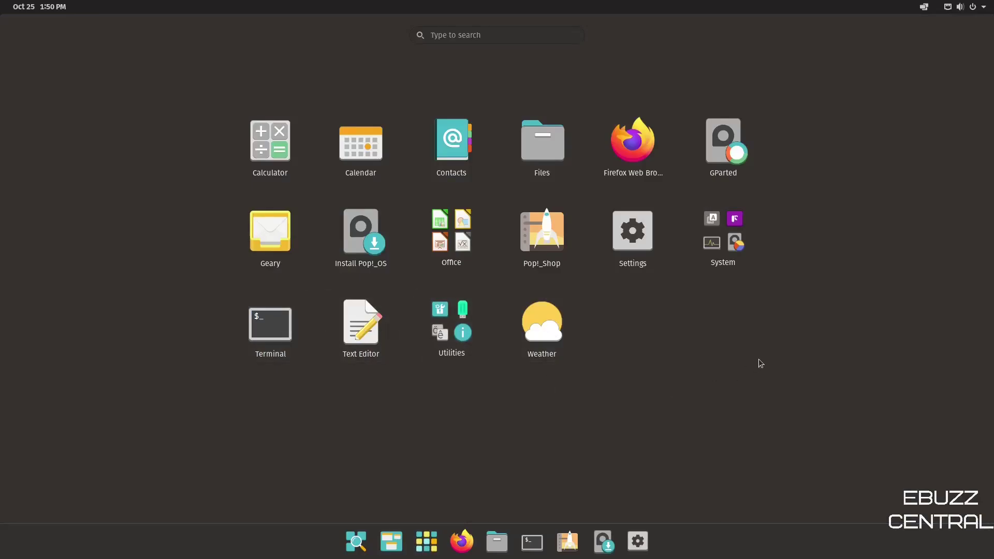
click(426, 541)
click(46, 6)
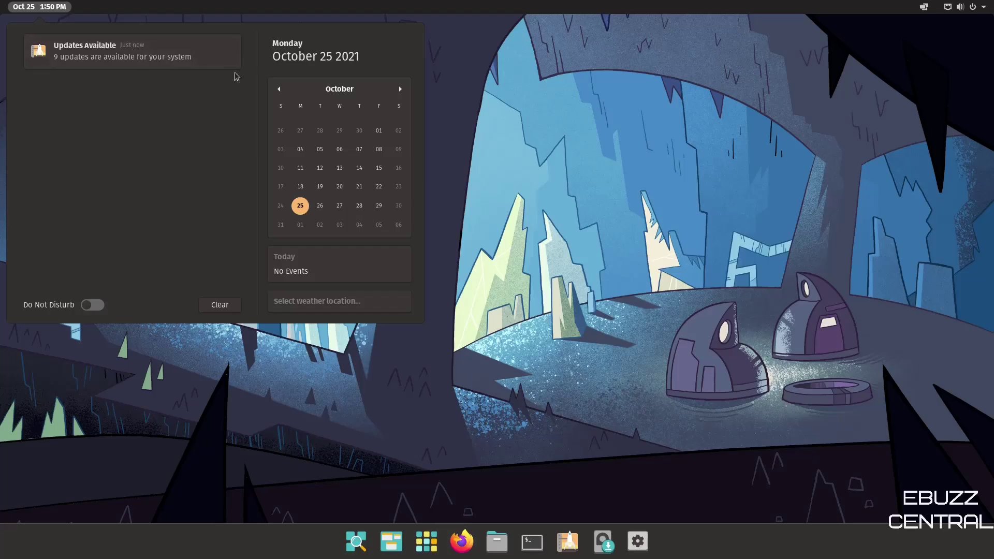
click(231, 47)
click(533, 205)
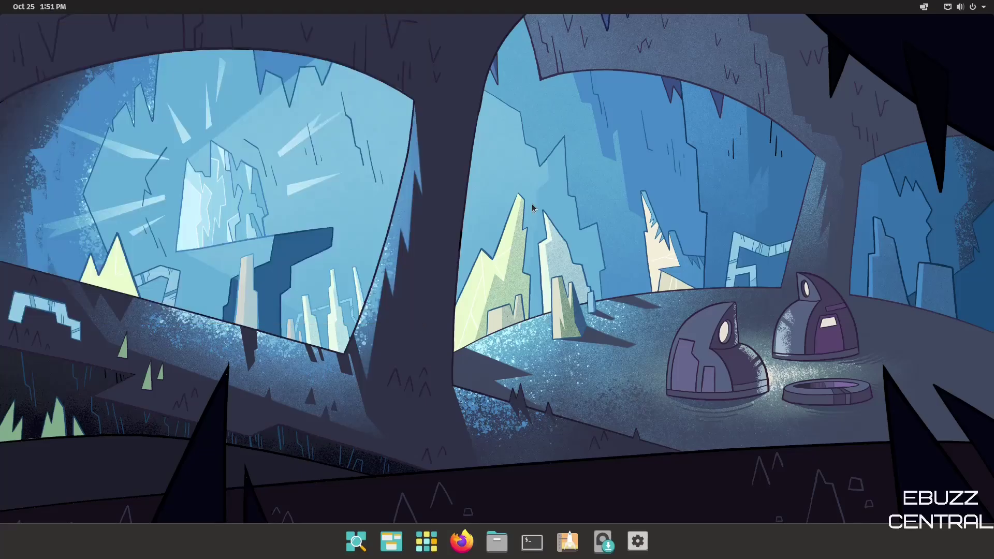